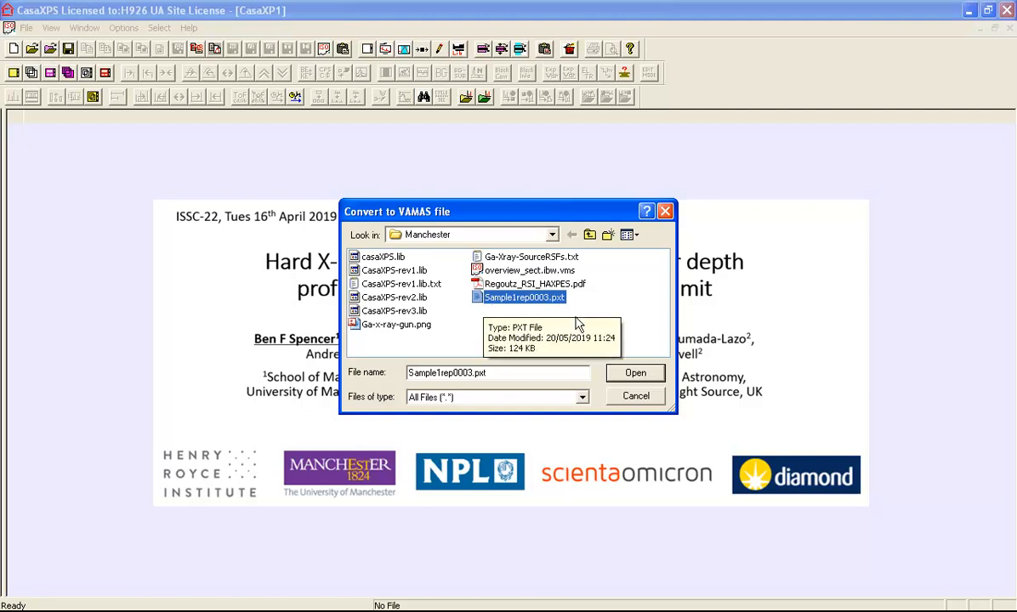
# Step: Convert Sample1rep0003.pxt to a VAMAS file and widen the block list beside the Survey spectrum
pyautogui.click(636, 373)
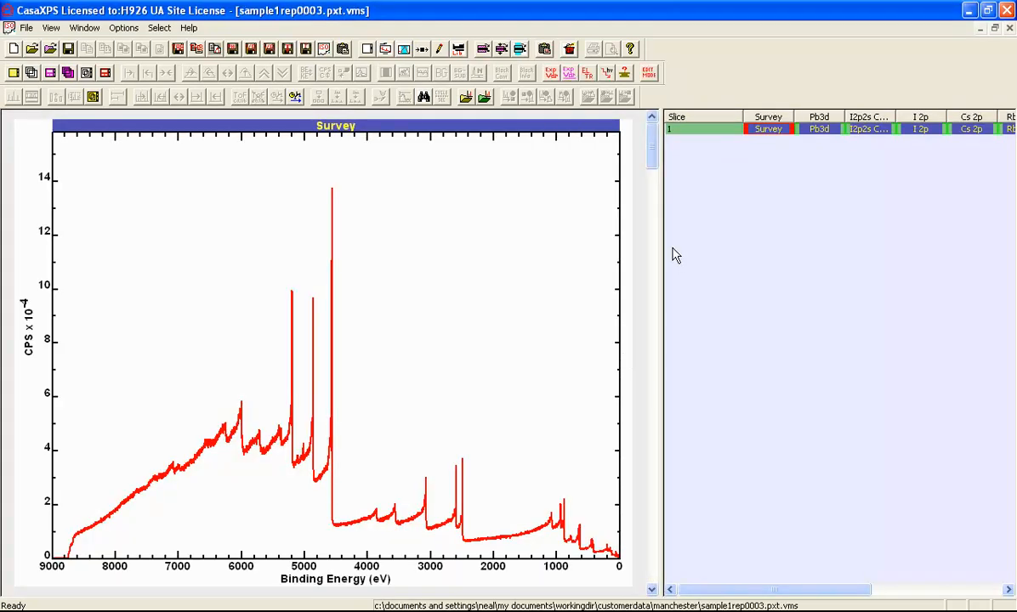
pyautogui.moveTo(659, 245); pyautogui.dragTo(501, 257)
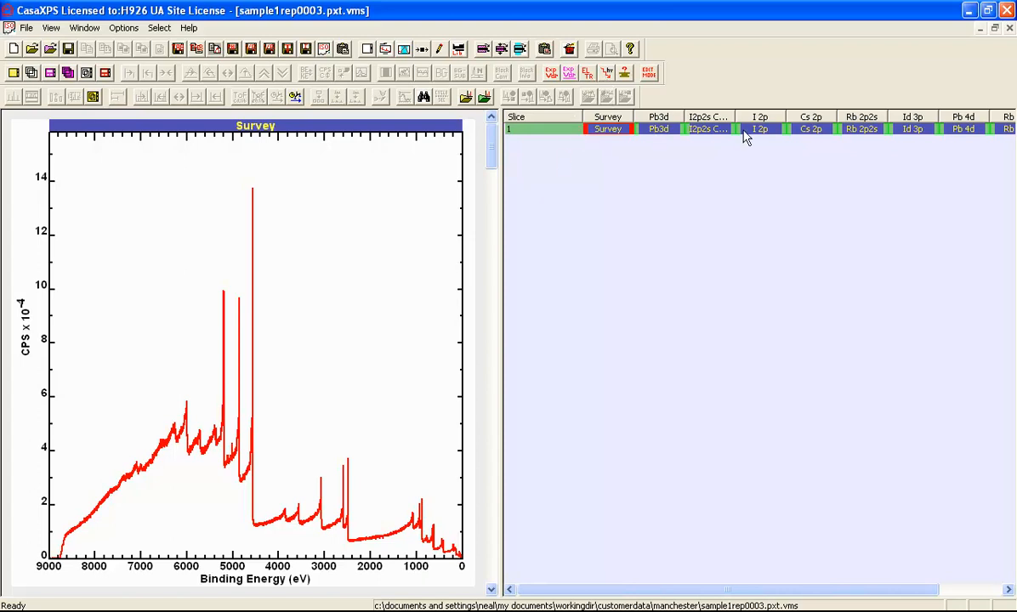
# Step: Set the source label to Ga for the selected blocks, excluding source energy, magnification and resolution from the update
pyautogui.click(608, 75)
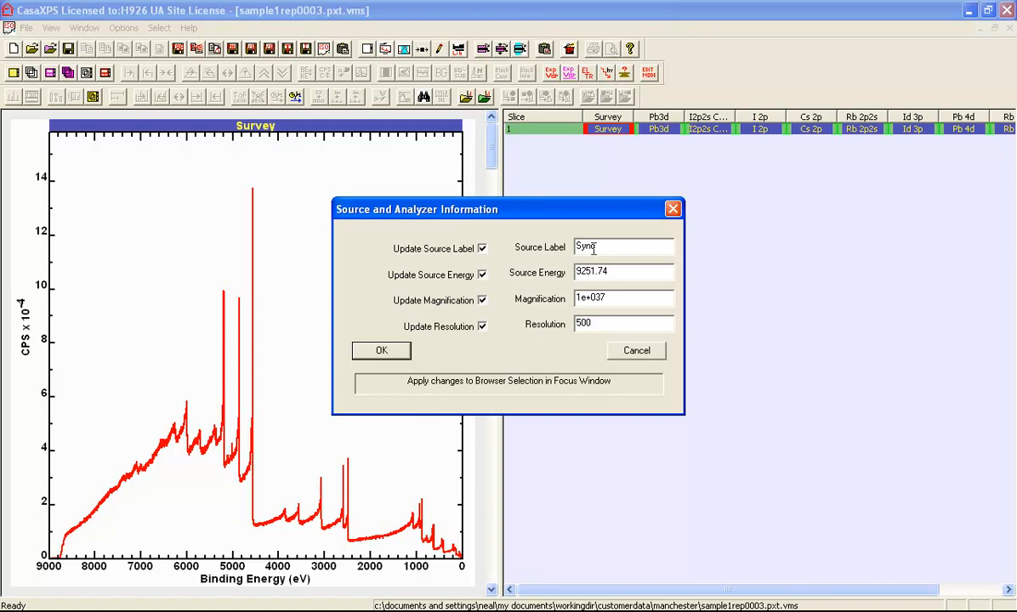
pyautogui.doubleClick(626, 248)
pyautogui.write('Ga')
pyautogui.click(481, 275)
pyautogui.click(482, 300)
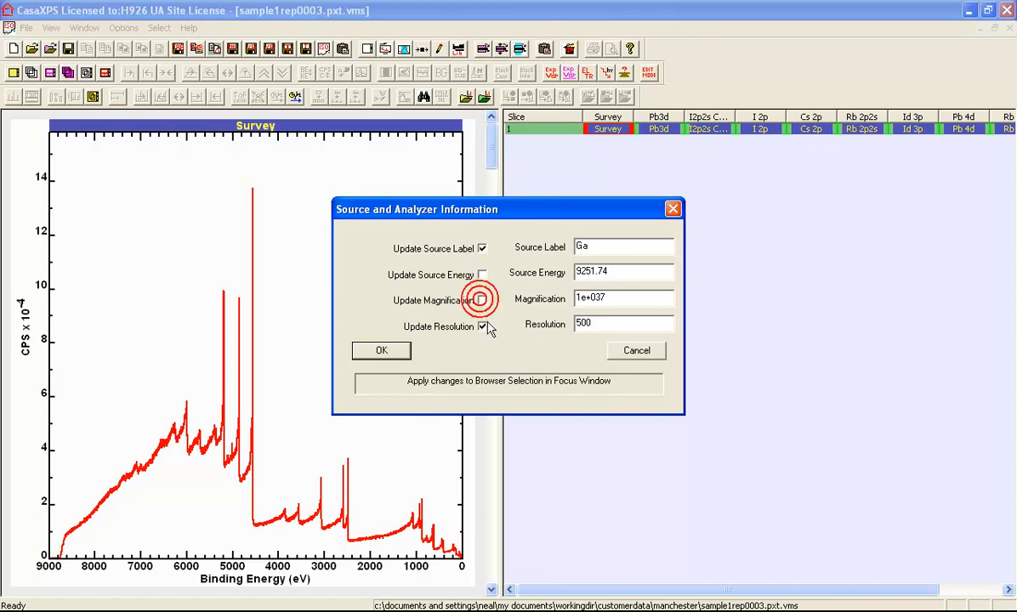
pyautogui.click(483, 326)
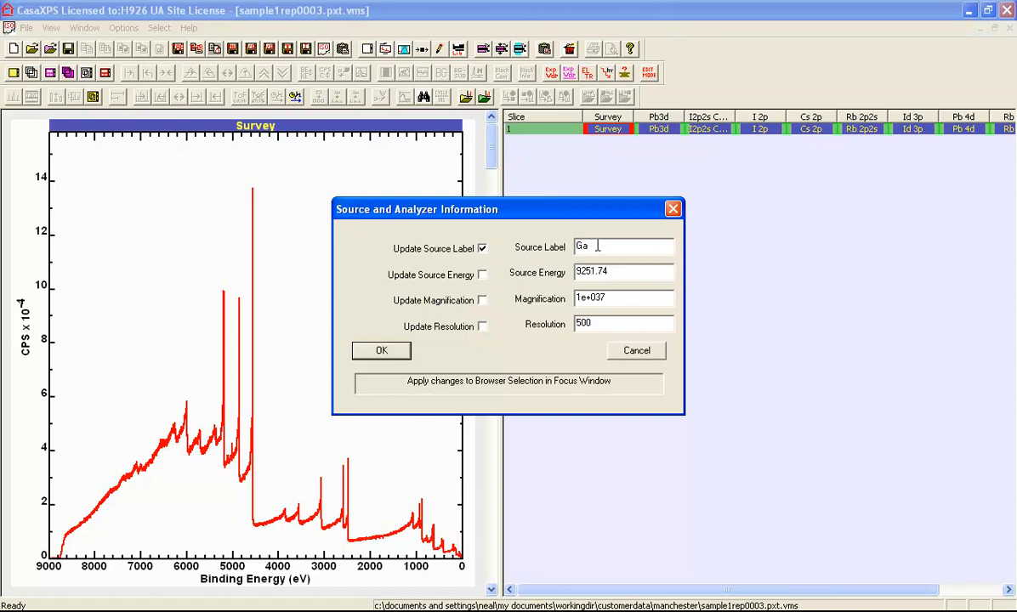
pyautogui.doubleClick(611, 270)
pyautogui.doubleClick(585, 296)
pyautogui.click(606, 324)
pyautogui.click(607, 321)
pyautogui.doubleClick(589, 322)
pyautogui.click(381, 352)
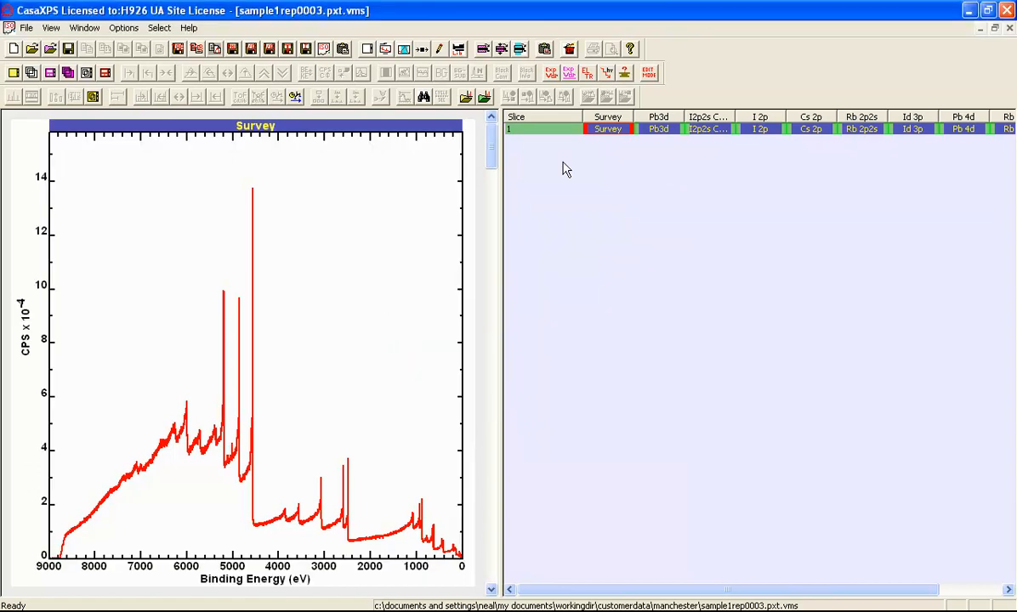
# Step: Display the I2p2s Cs2p2s wide spectrum and check its source label in the source and analyzer information
pyautogui.click(713, 133)
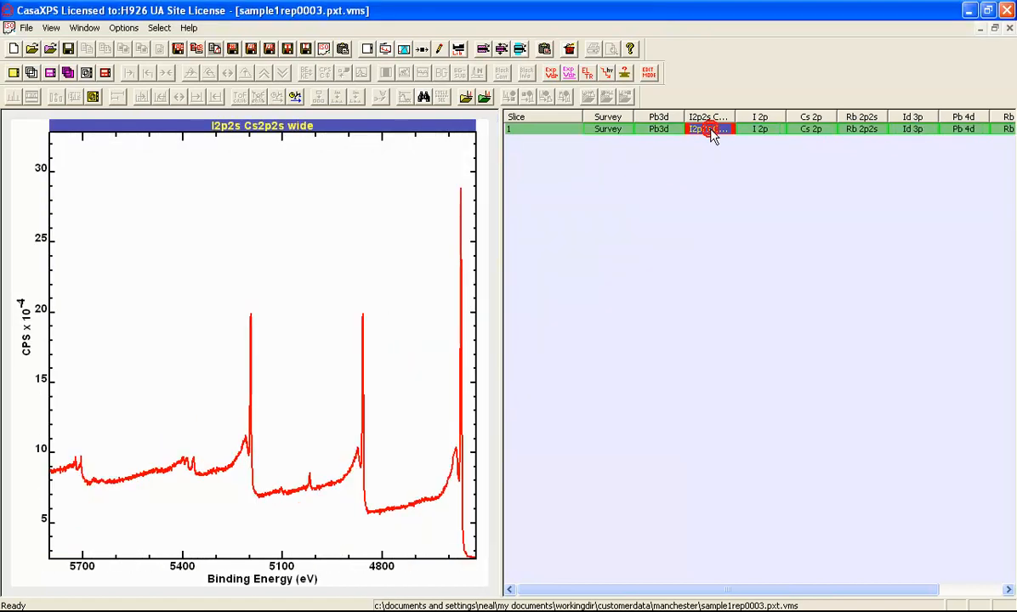
pyautogui.click(606, 72)
pyautogui.doubleClick(585, 245)
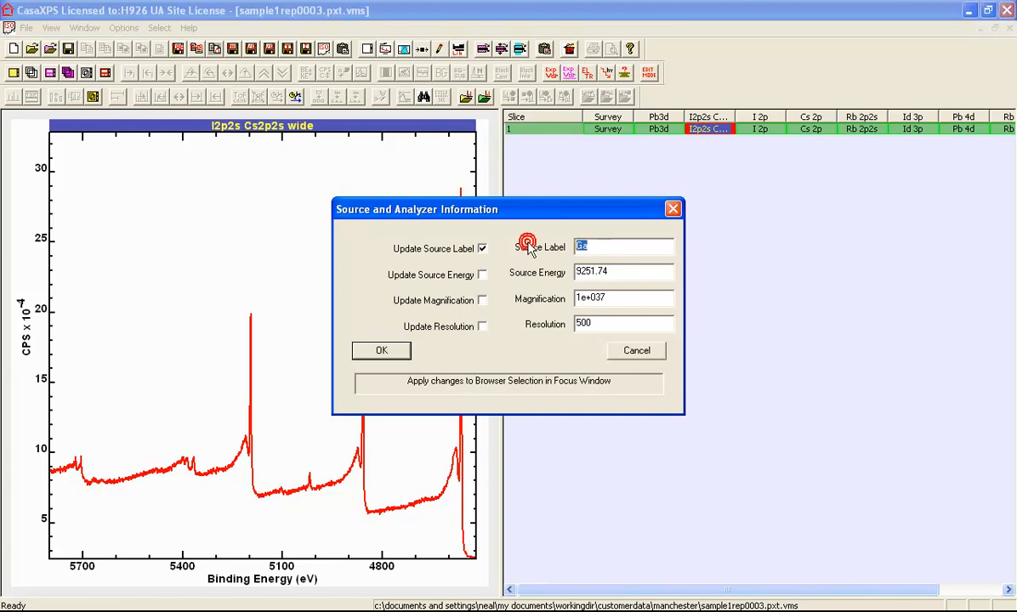
pyautogui.click(672, 210)
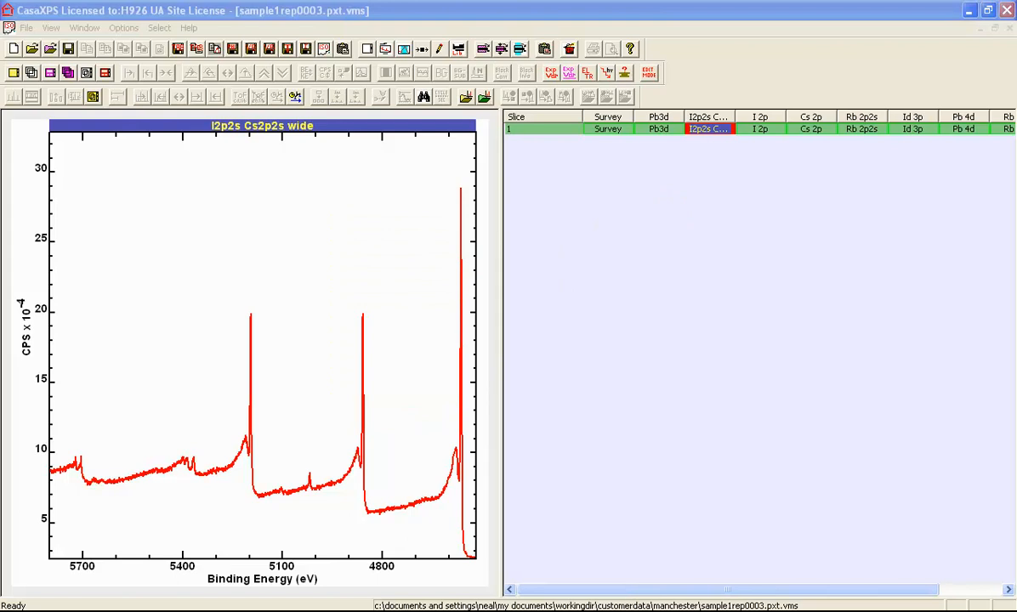
# Step: Switch to Notepad to examine the H 1s line format in Ga-Xray-SourceRSFs.txt, and return to CasaXPS
pyautogui.click(587, 611)
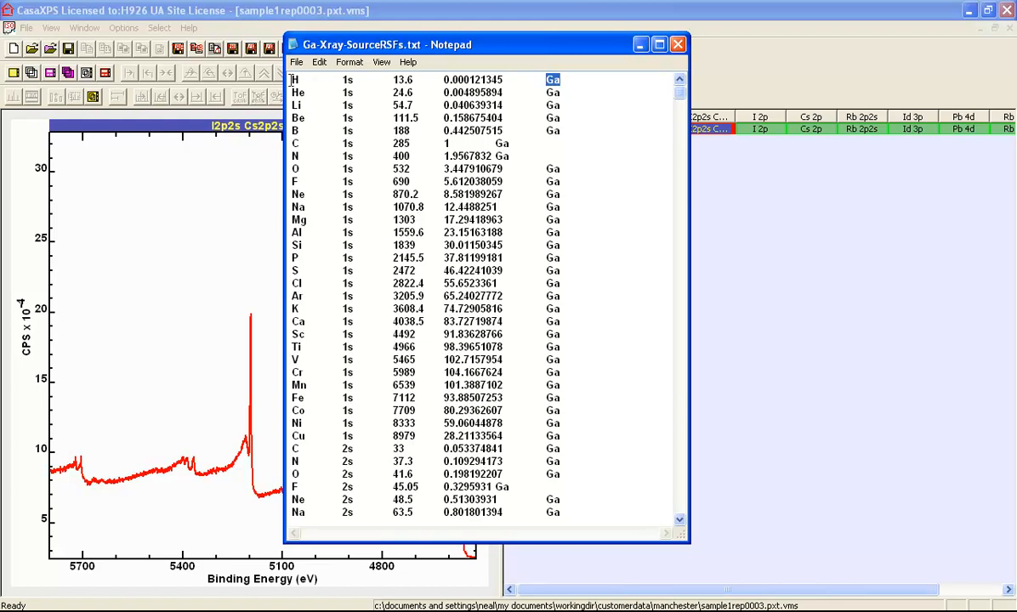
pyautogui.moveTo(292, 79); pyautogui.dragTo(561, 79)
pyautogui.click(183, 15)
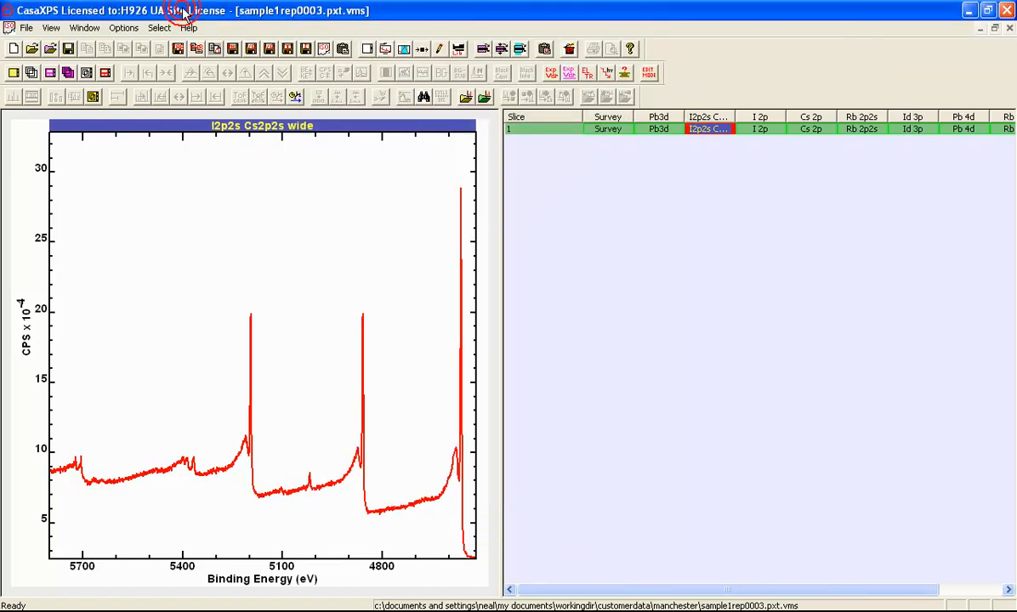
# Step: Open the element library beside the spectrum and set its input file type to Simple Table
pyautogui.click(460, 50)
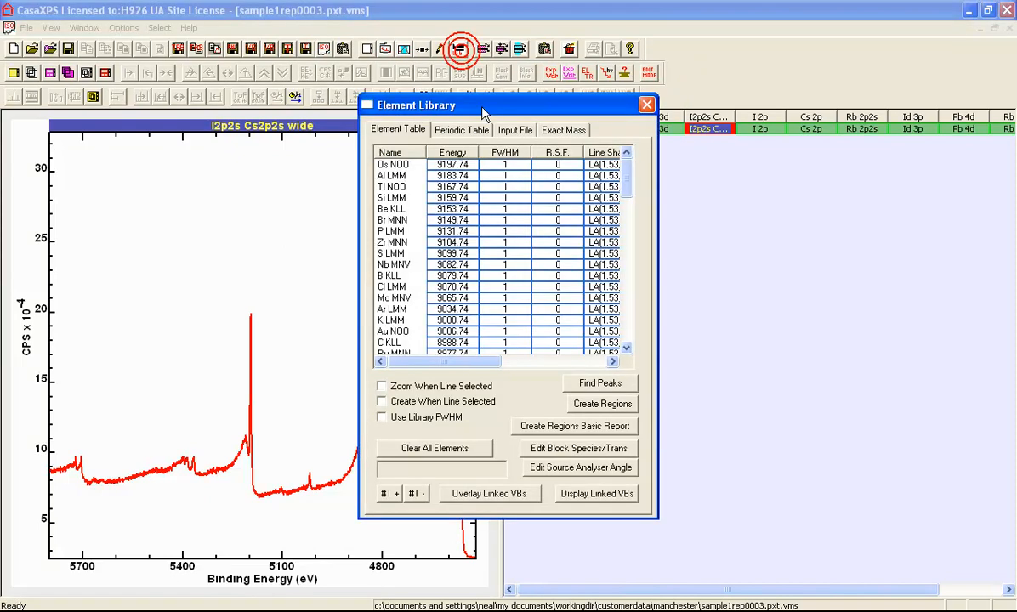
pyautogui.moveTo(426, 104); pyautogui.dragTo(655, 149)
pyautogui.click(731, 175)
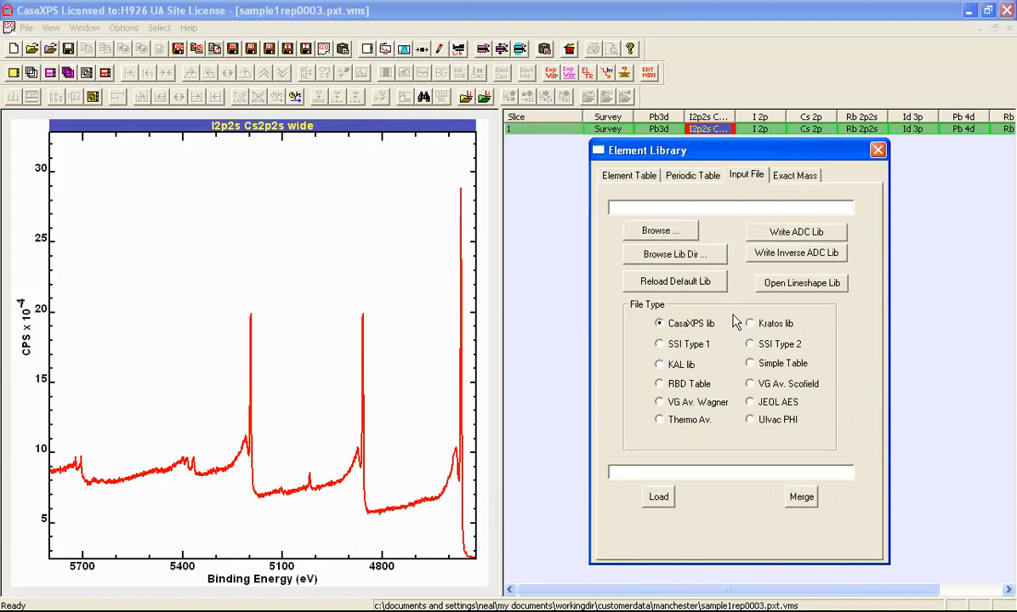
pyautogui.click(752, 364)
# Step: Load Ga-Xray-SourceRSFs.txt from the Manchester folder as the element library, showing all file types to find it
pyautogui.click(668, 231)
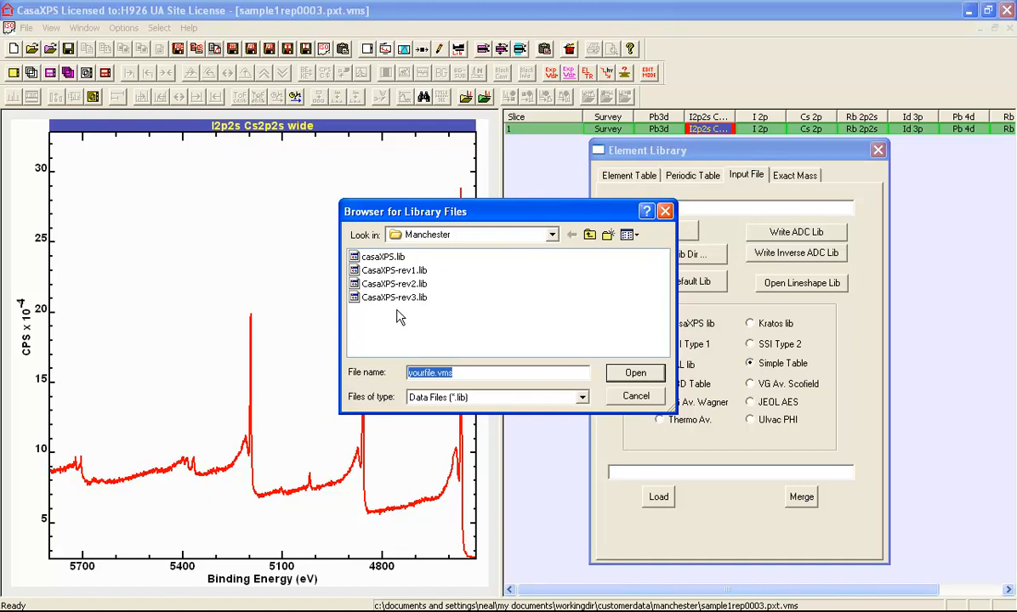
pyautogui.click(583, 397)
pyautogui.click(431, 423)
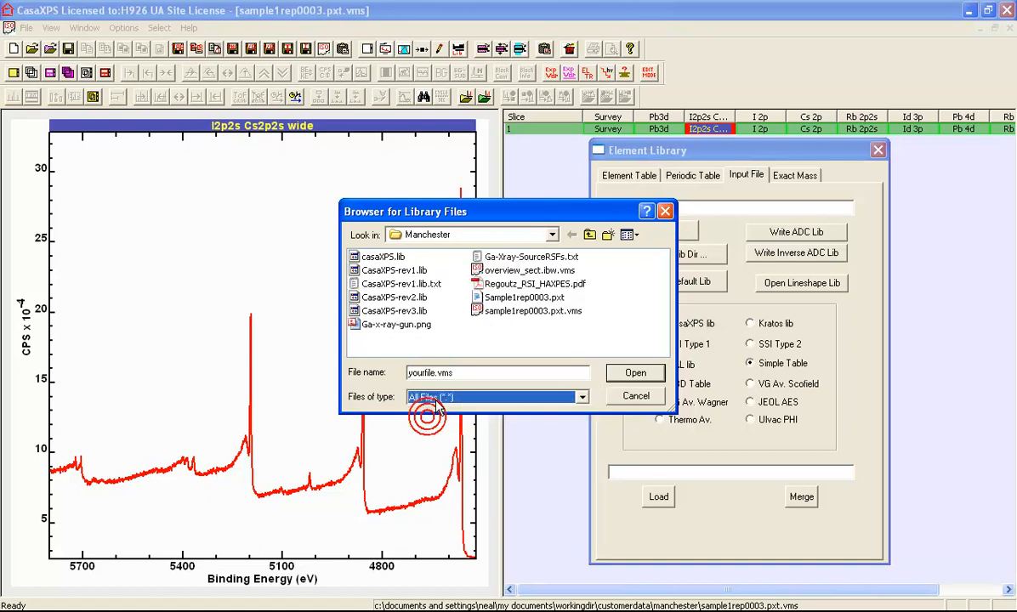
pyautogui.click(512, 257)
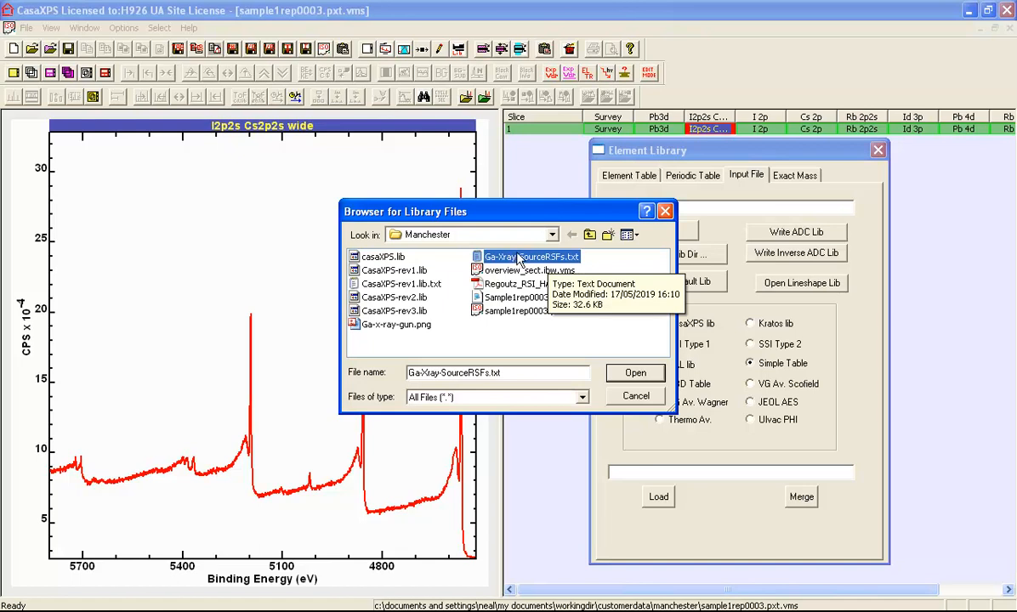
pyautogui.click(638, 373)
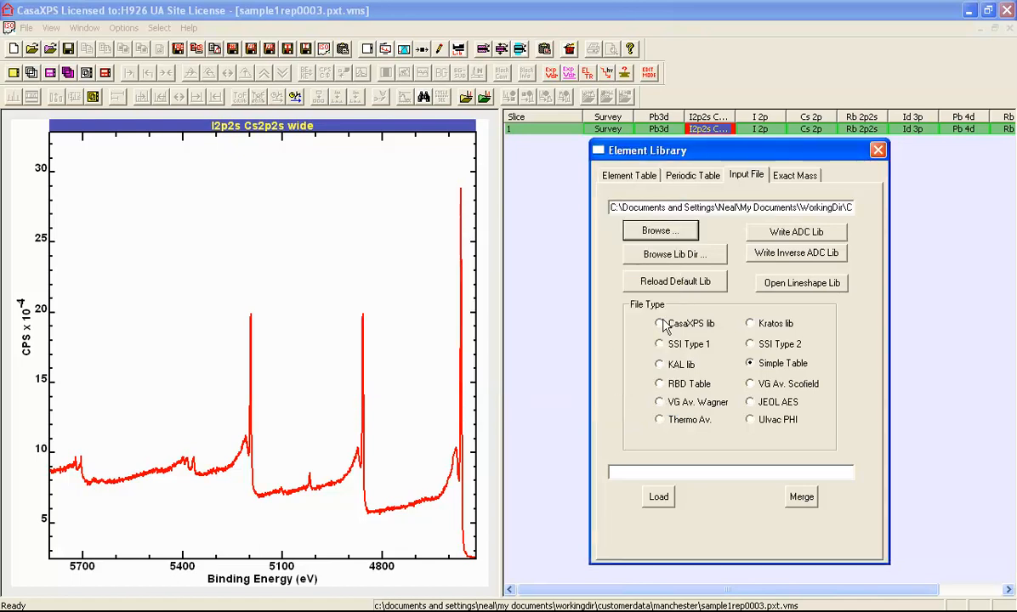
pyautogui.doubleClick(761, 211)
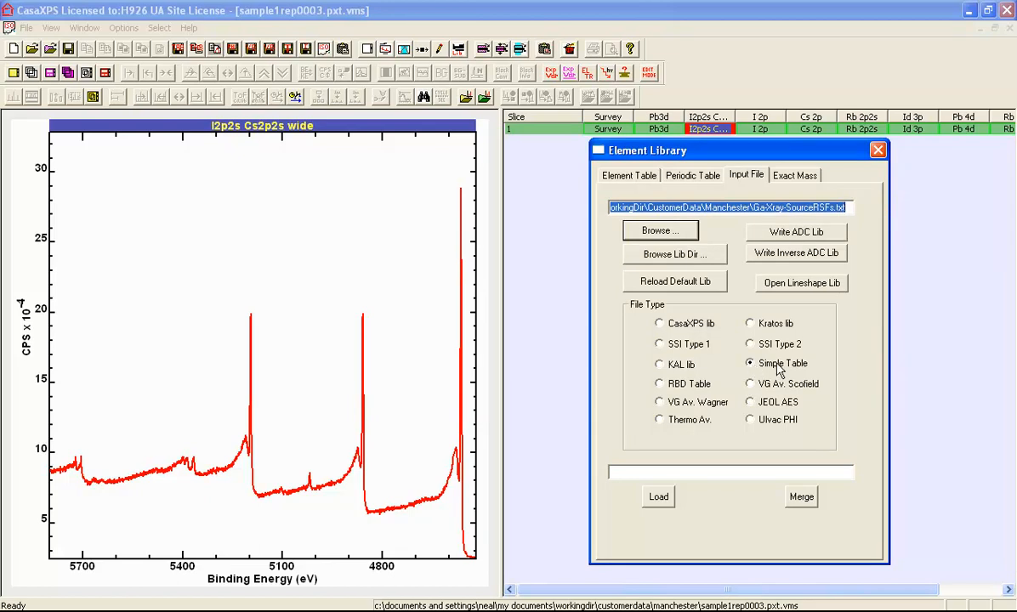
pyautogui.click(657, 497)
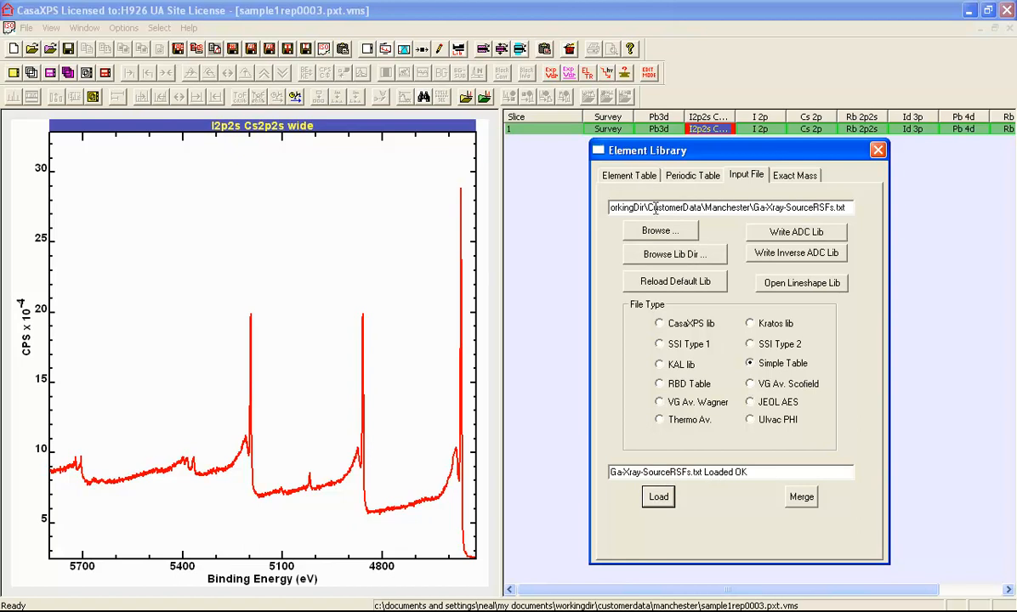
# Step: Examine the loaded element table around the spectrum's second large peak, including the excitation source, element and transition columns
pyautogui.click(606, 173)
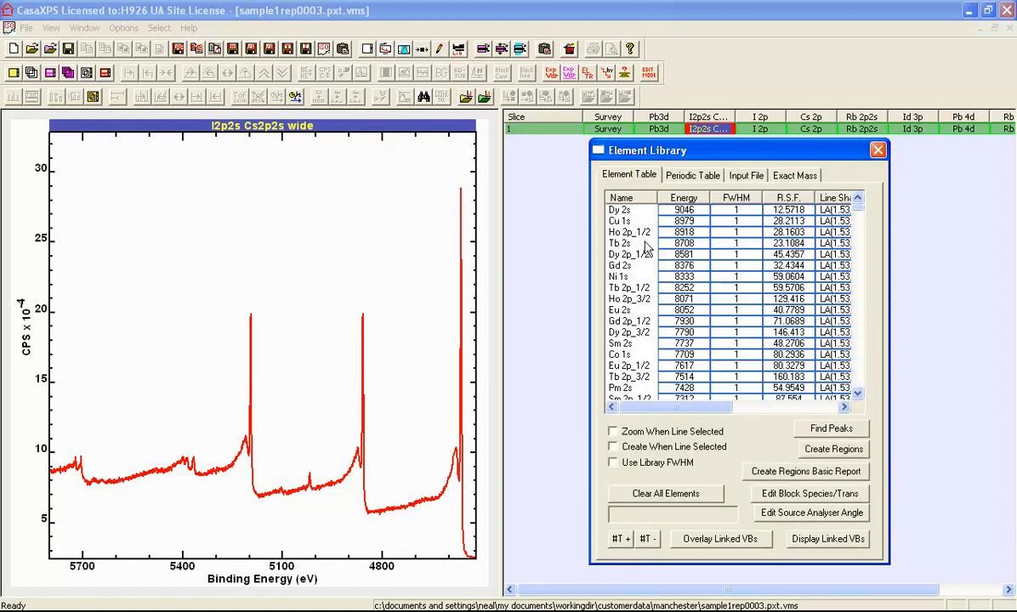
pyautogui.click(416, 291)
pyautogui.click(368, 297)
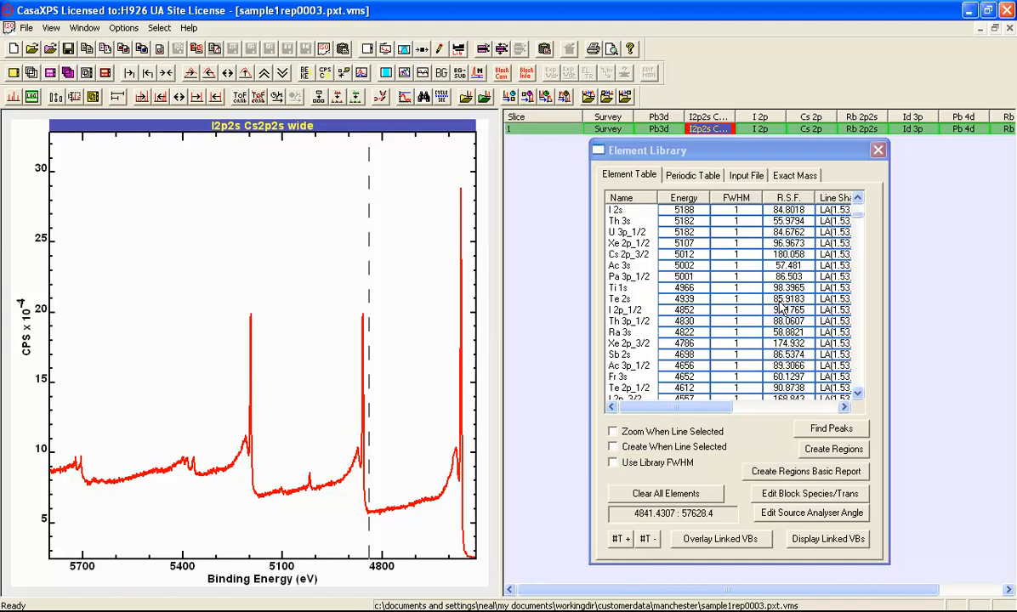
pyautogui.moveTo(697, 409); pyautogui.dragTo(815, 414)
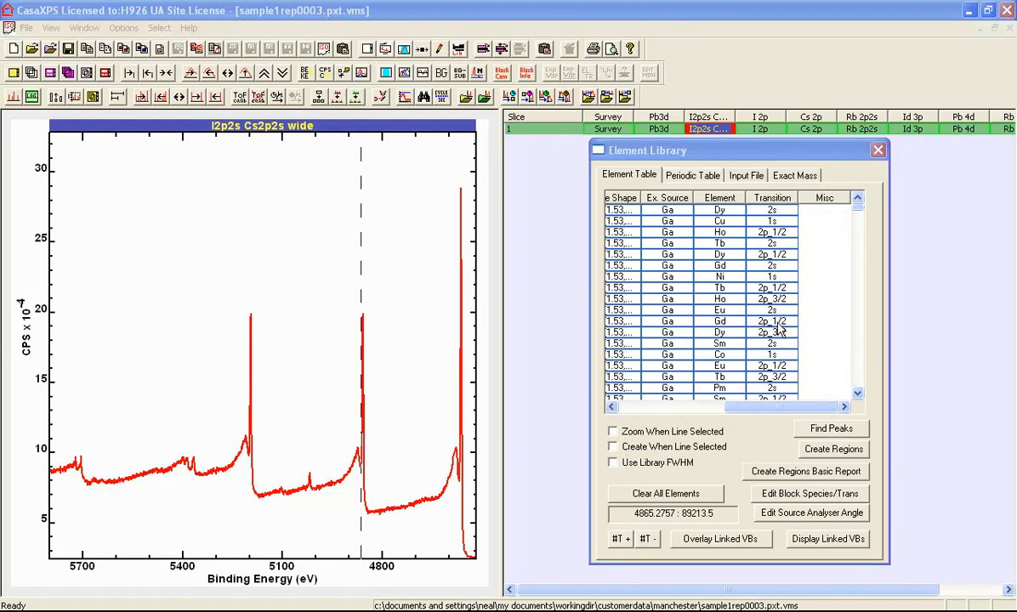
# Step: Recheck the library input settings and widen the element table's Line Shape column to show its full entries
pyautogui.click(747, 175)
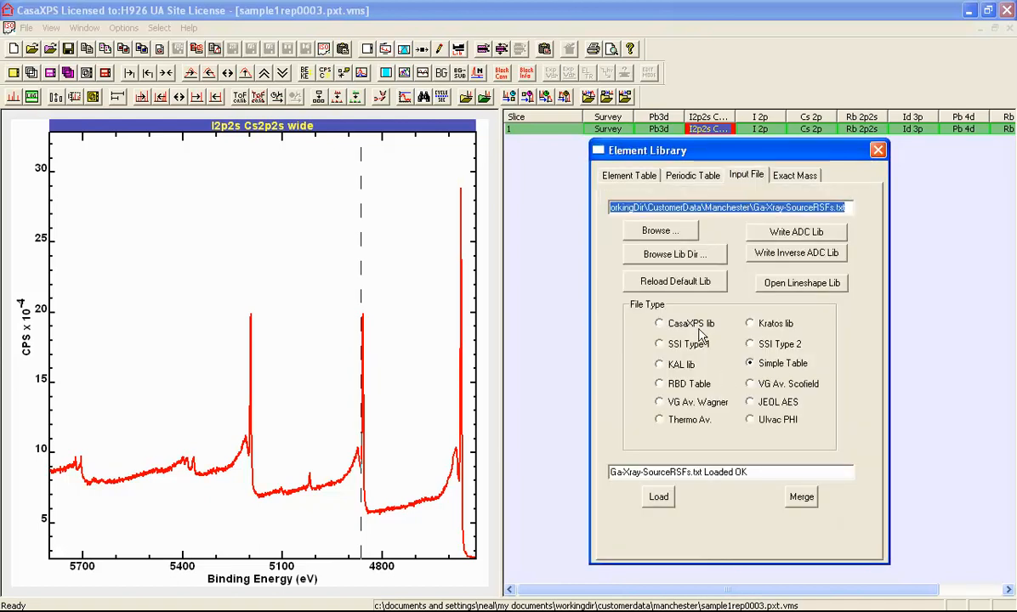
pyautogui.click(620, 175)
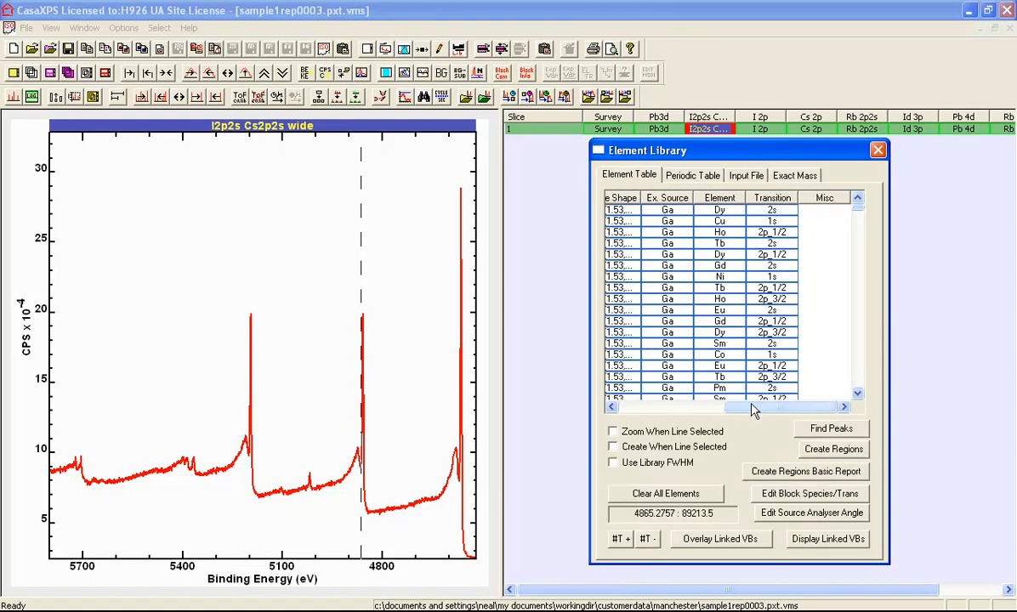
pyautogui.moveTo(753, 411); pyautogui.dragTo(646, 408)
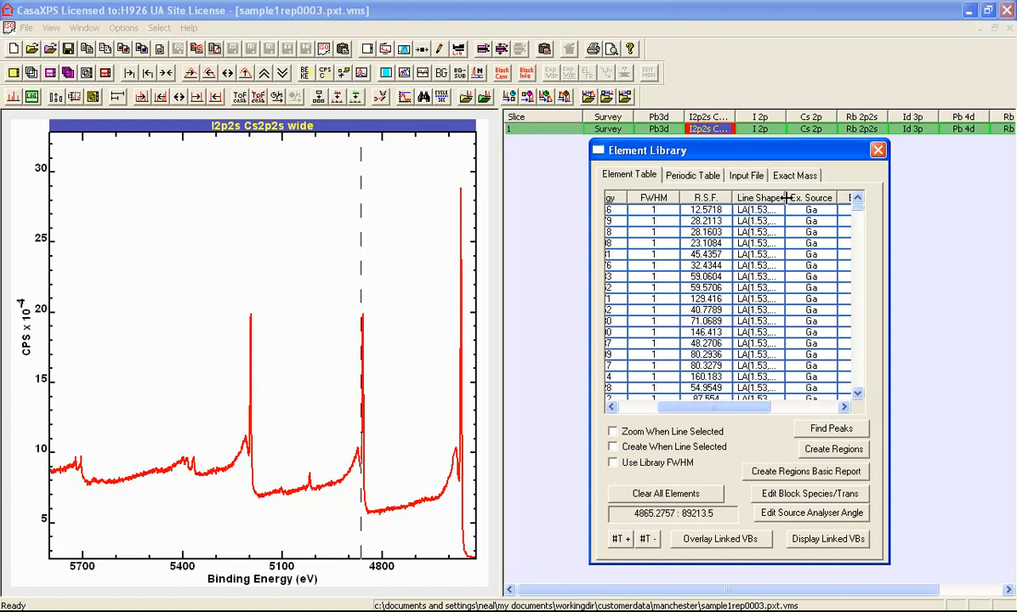
pyautogui.moveTo(788, 198); pyautogui.dragTo(814, 198)
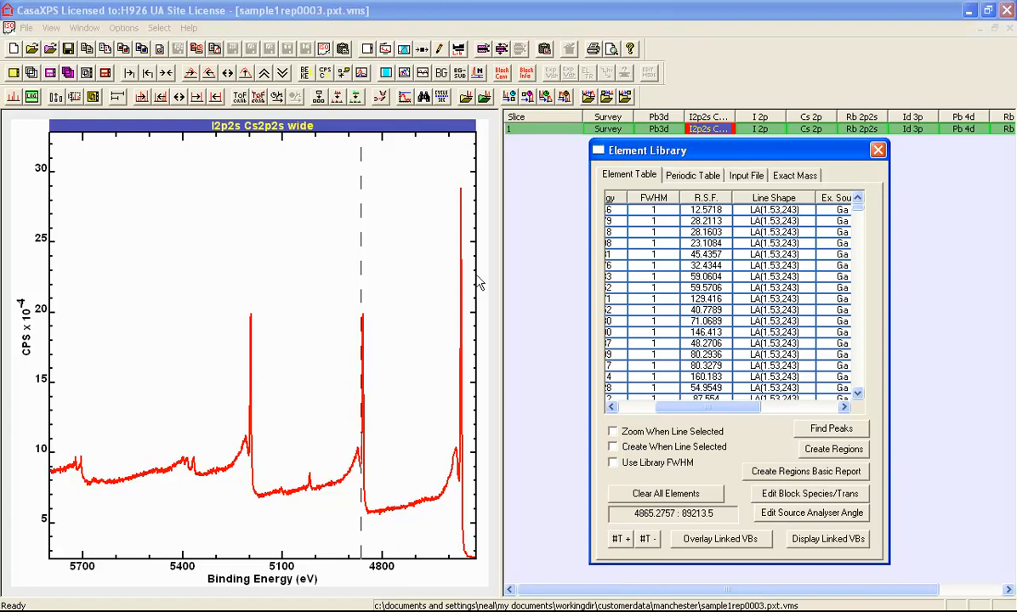
# Step: Open the library file CasaXPS-rev3.lib from the Manchester folder in Notepad
pyautogui.click(743, 176)
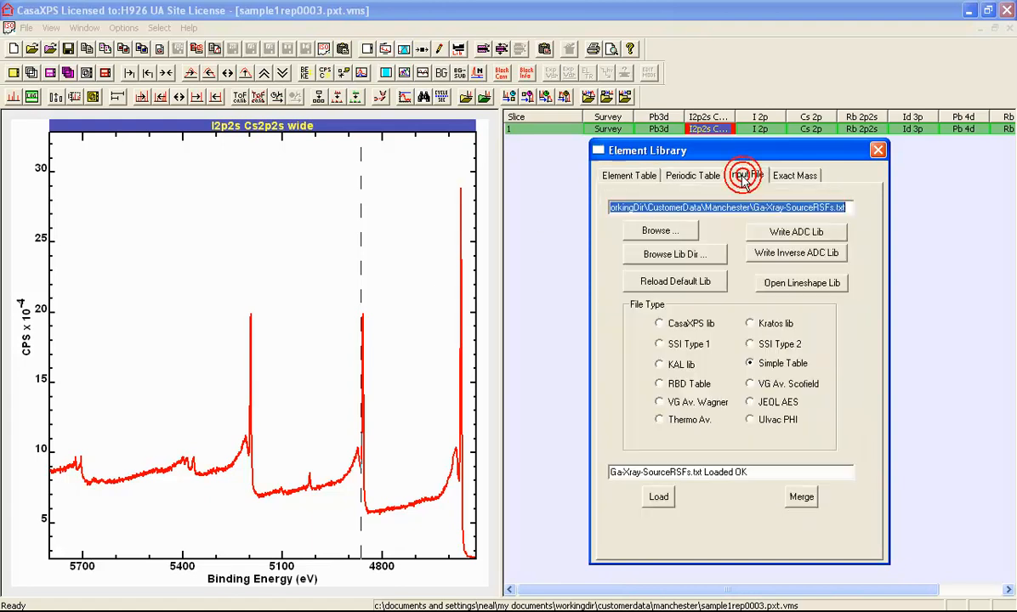
pyautogui.click(653, 230)
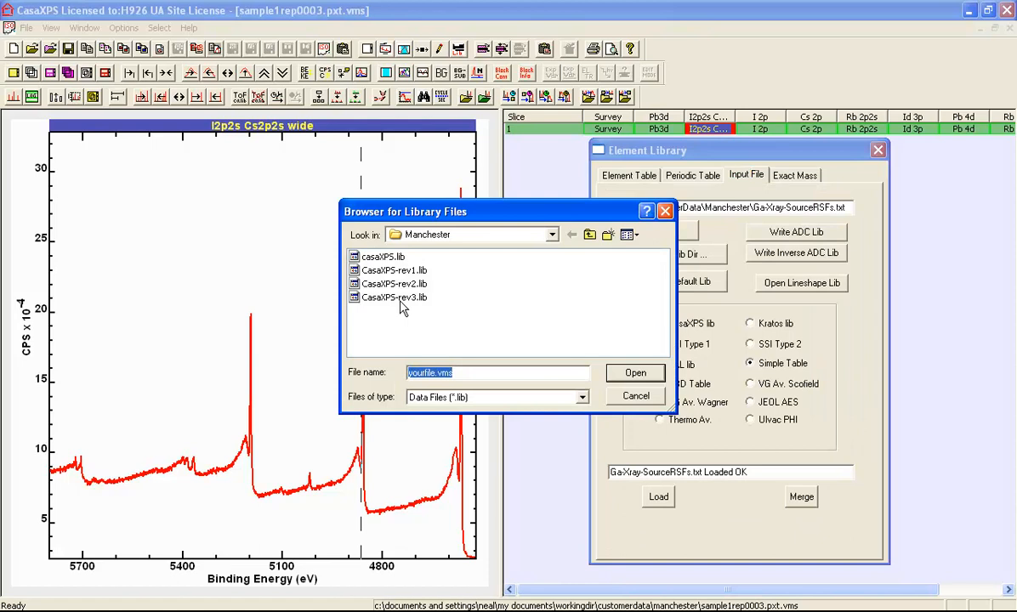
pyautogui.click(363, 297)
pyautogui.rightClick(360, 296)
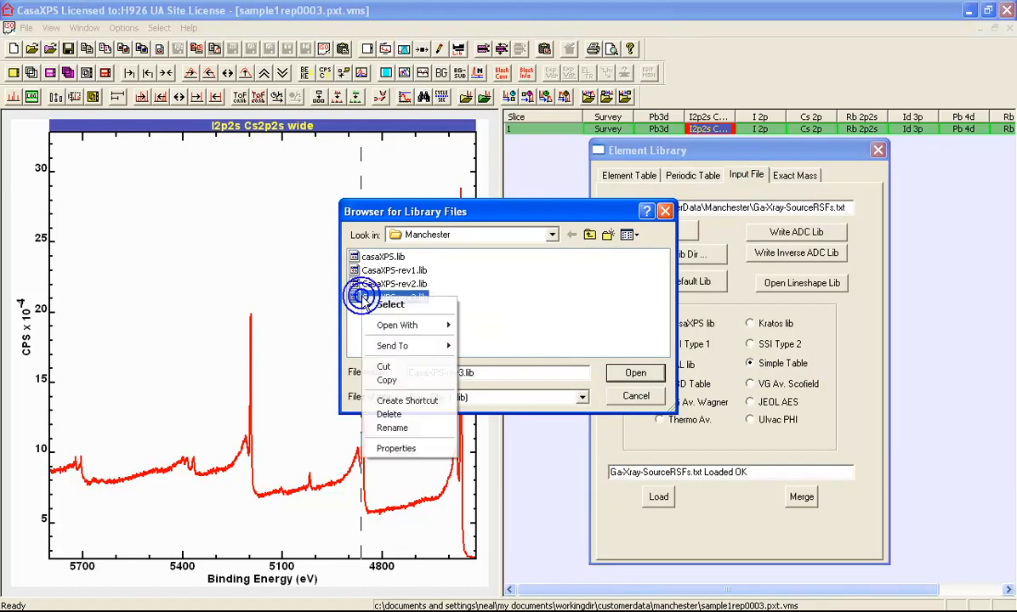
pyautogui.moveTo(408, 325)
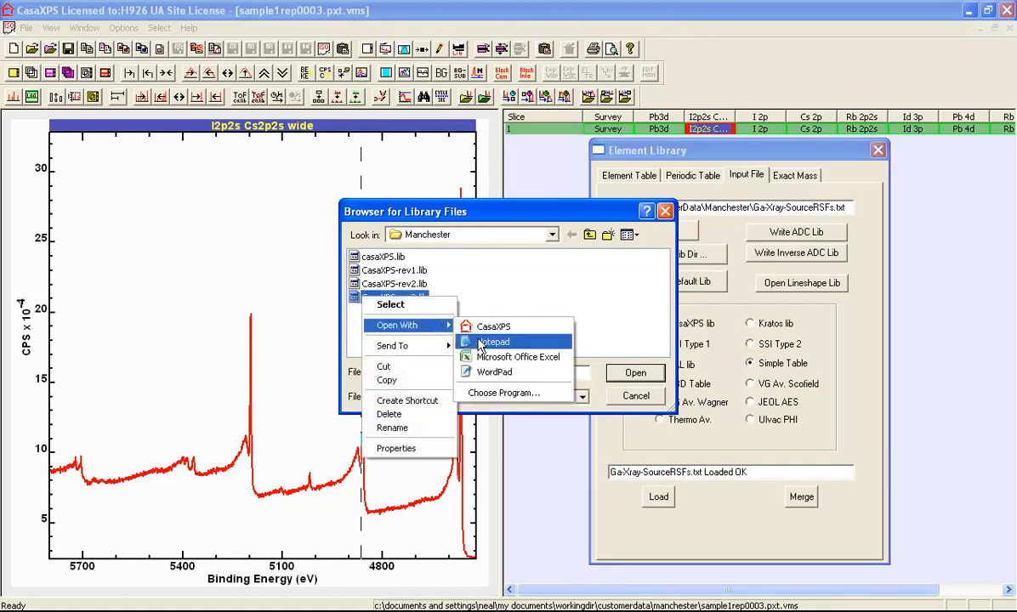
pyautogui.click(482, 343)
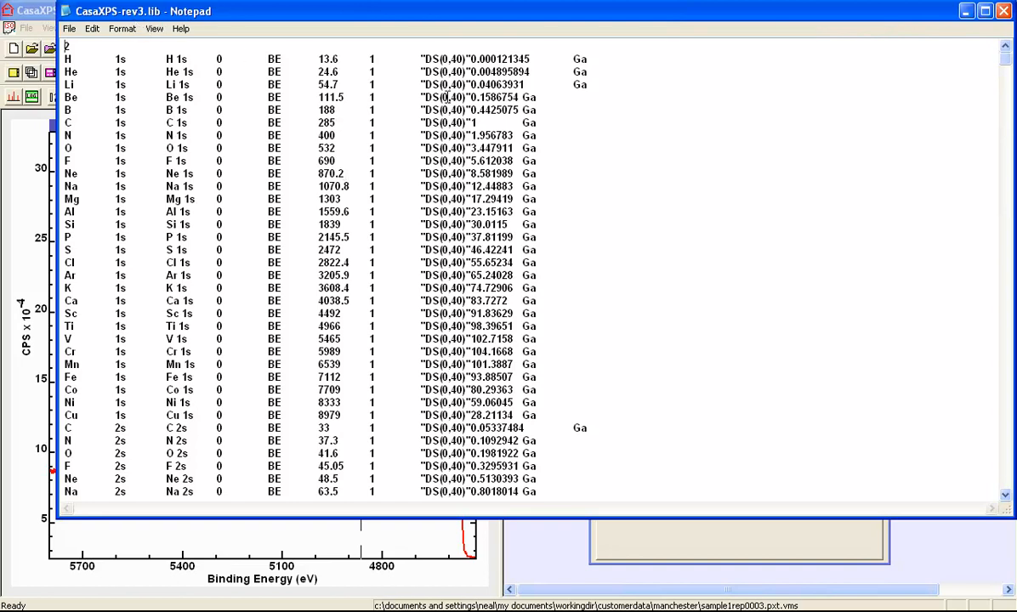
# Step: Examine the DS(0,40) line shape and the Auger entries at the end of CasaXPS-rev3.lib, and close the file
pyautogui.moveTo(423, 59); pyautogui.dragTo(462, 56)
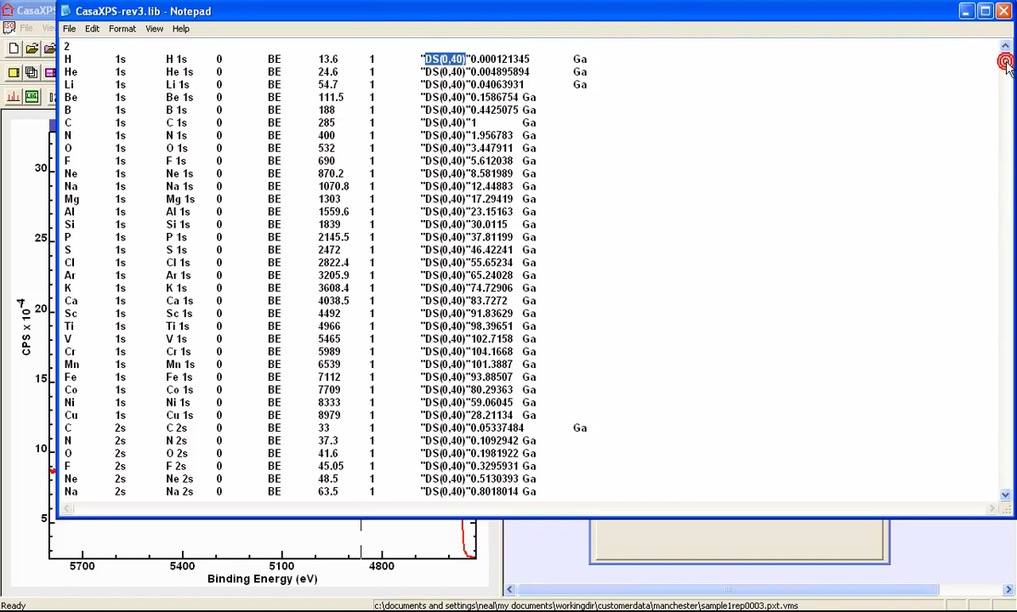
pyautogui.moveTo(1005, 58); pyautogui.dragTo(984, 493)
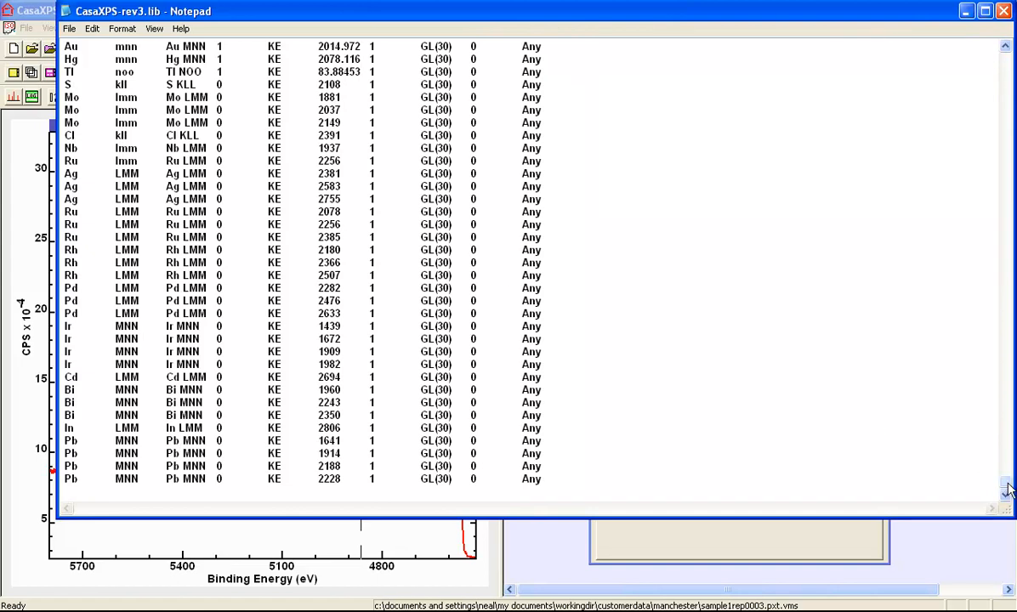
pyautogui.scroll(10, 936, 451)
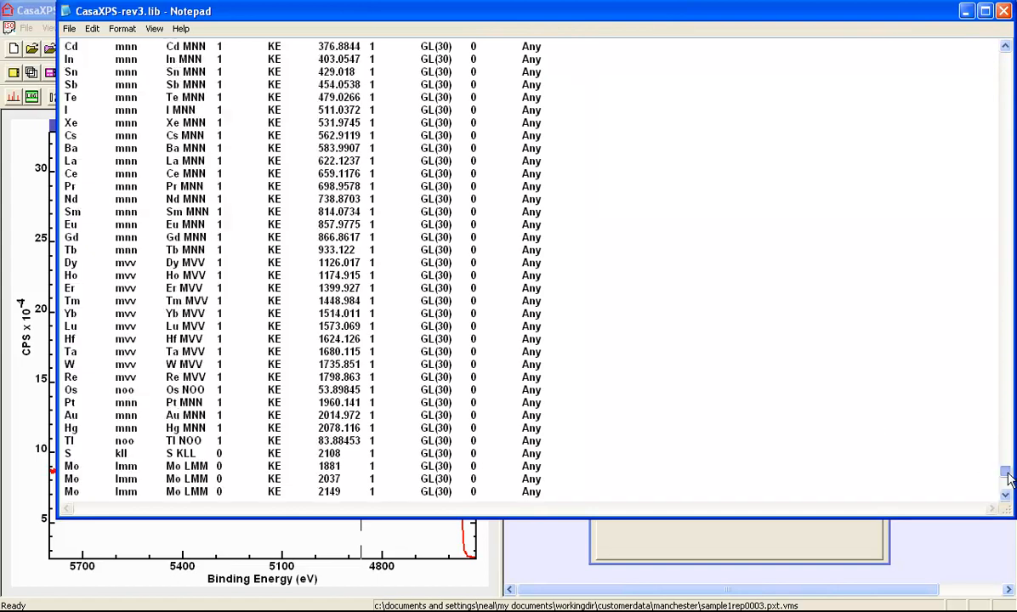
pyautogui.click(1004, 11)
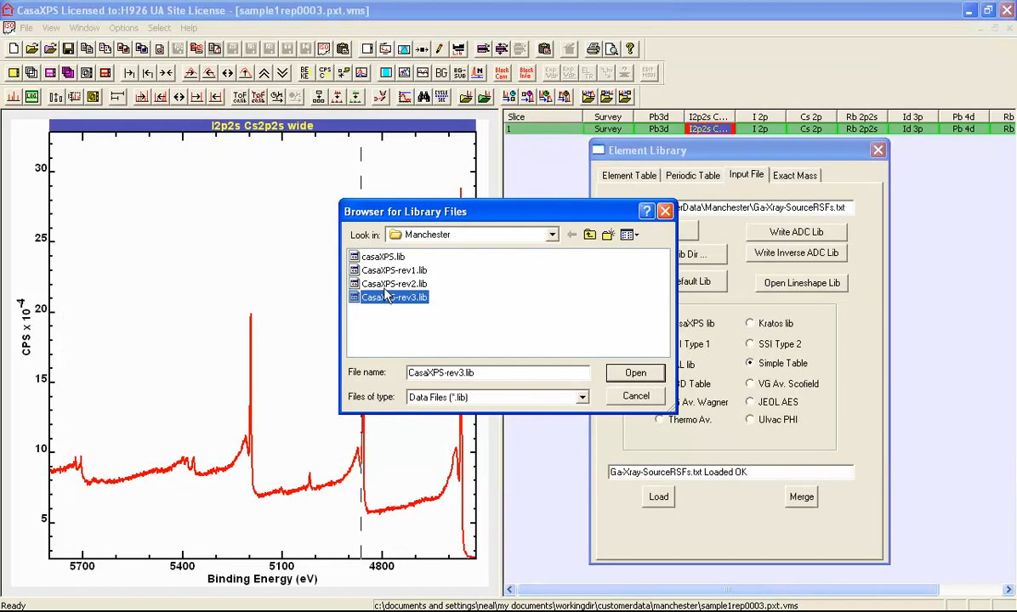
# Step: Load CasaXPS-rev3.lib from the Manchester folder into the element library with the CasaXPS lib file type
pyautogui.click(353, 293)
pyautogui.click(625, 376)
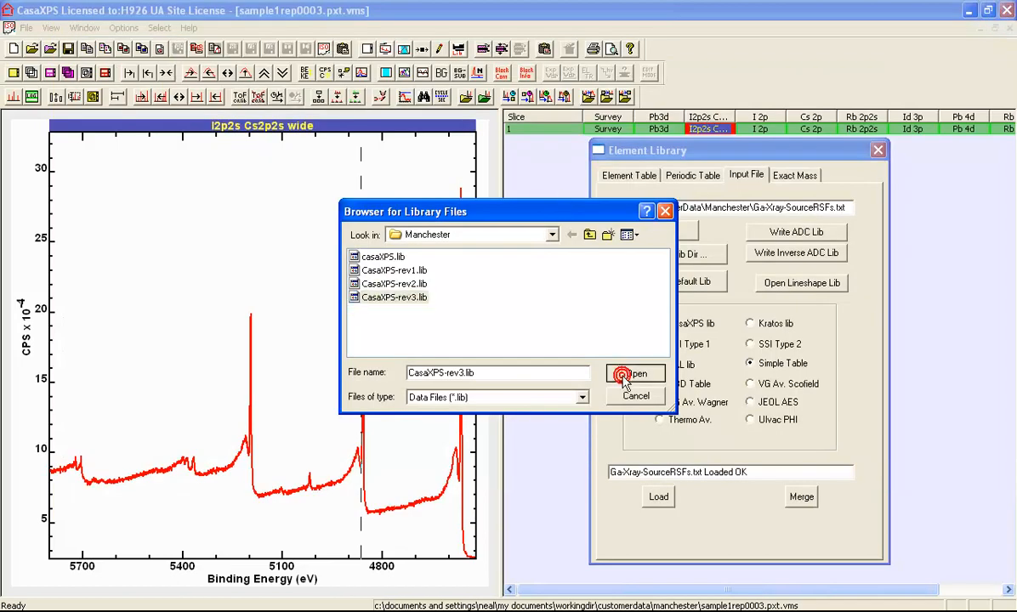
pyautogui.click(769, 207)
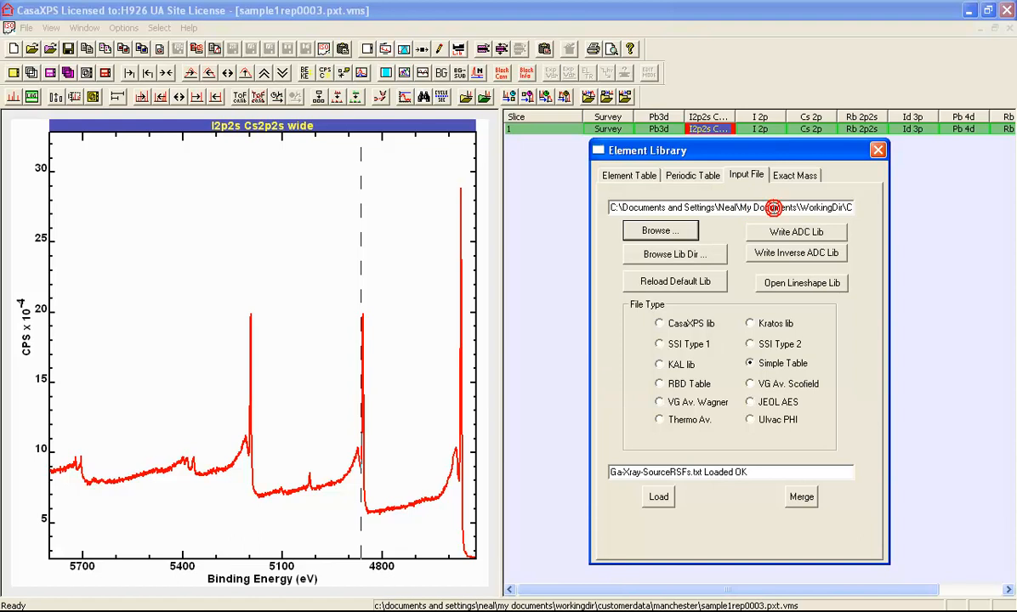
pyautogui.moveTo(772, 208); pyautogui.dragTo(842, 209)
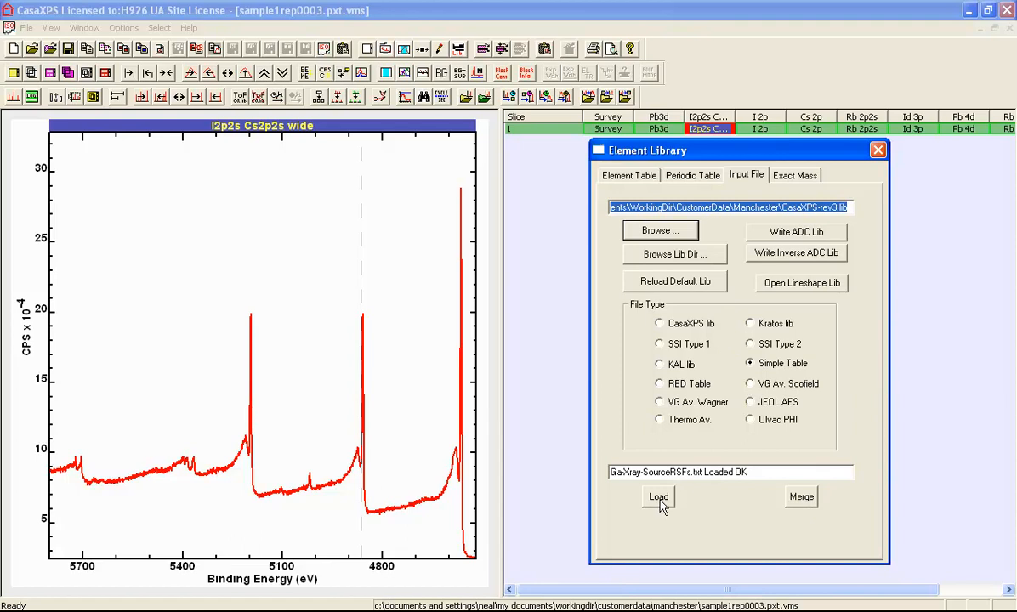
pyautogui.click(658, 324)
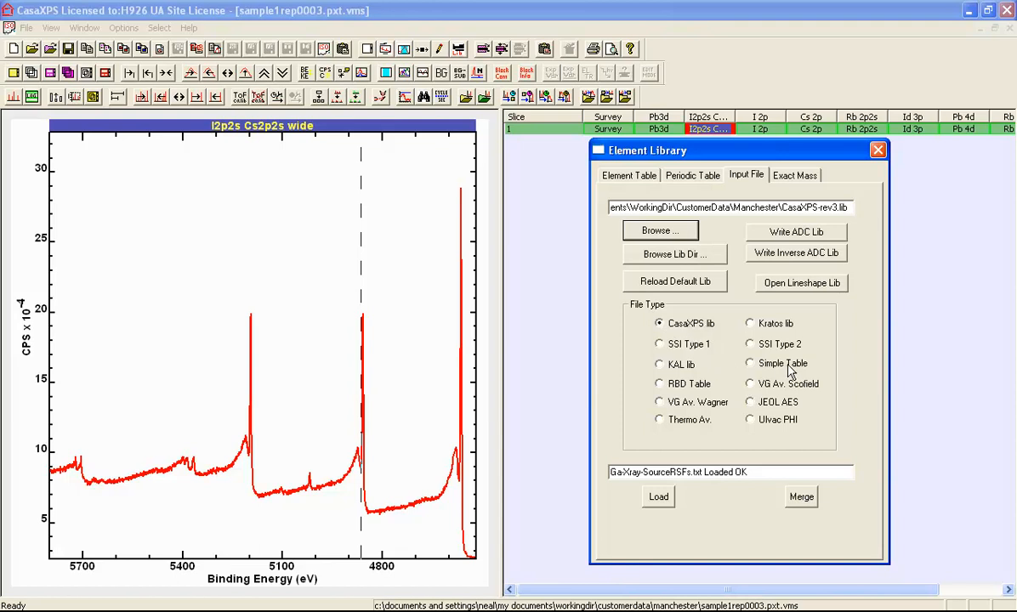
pyautogui.click(657, 498)
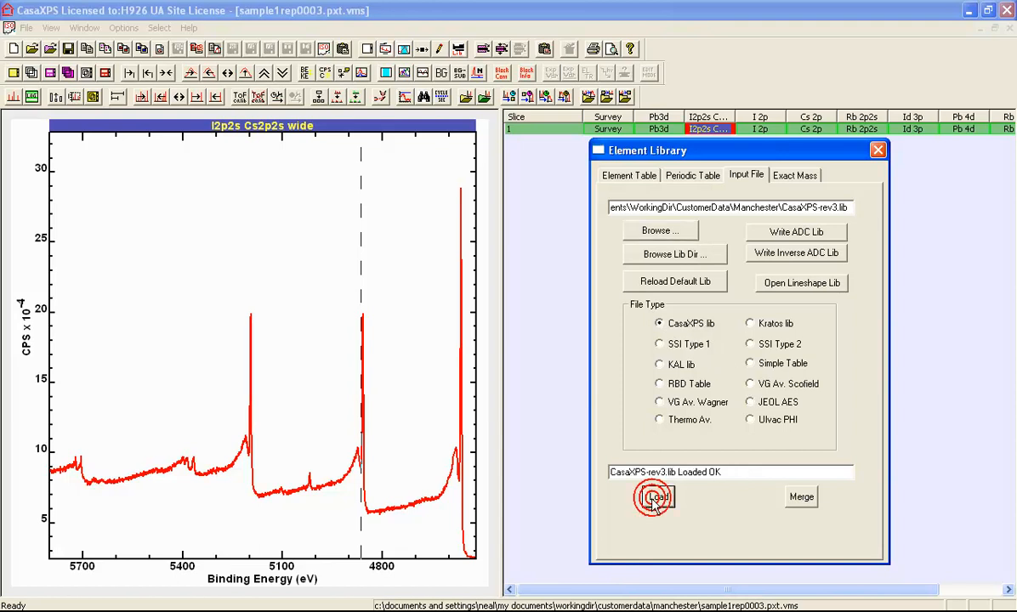
# Step: Examine the element table entries around the spectrum's peak near 5190 eV, including the line shape, excitation source, element and transition columns
pyautogui.click(630, 175)
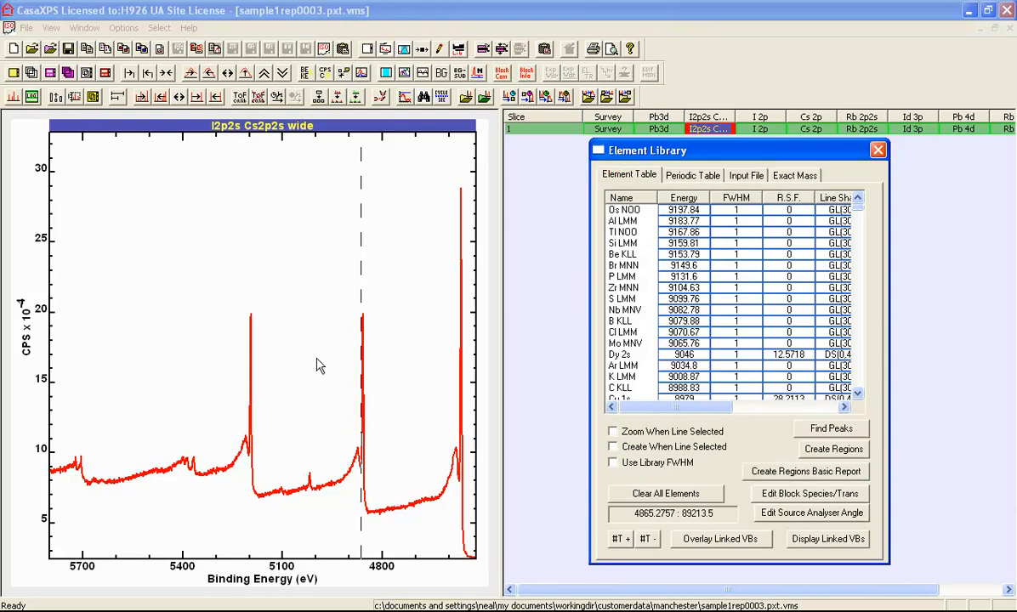
pyautogui.click(253, 379)
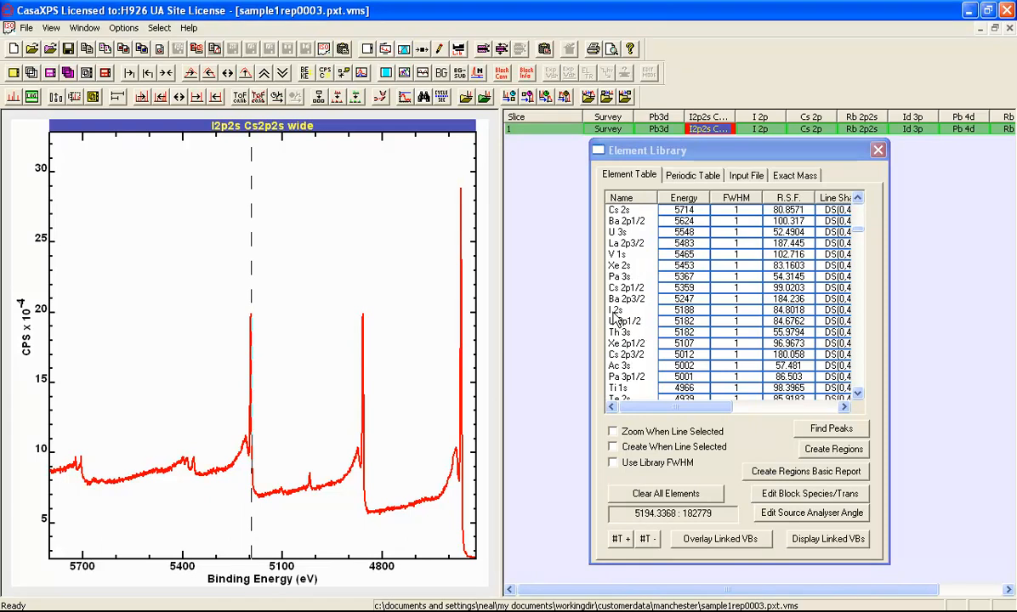
pyautogui.moveTo(625, 407); pyautogui.dragTo(720, 409)
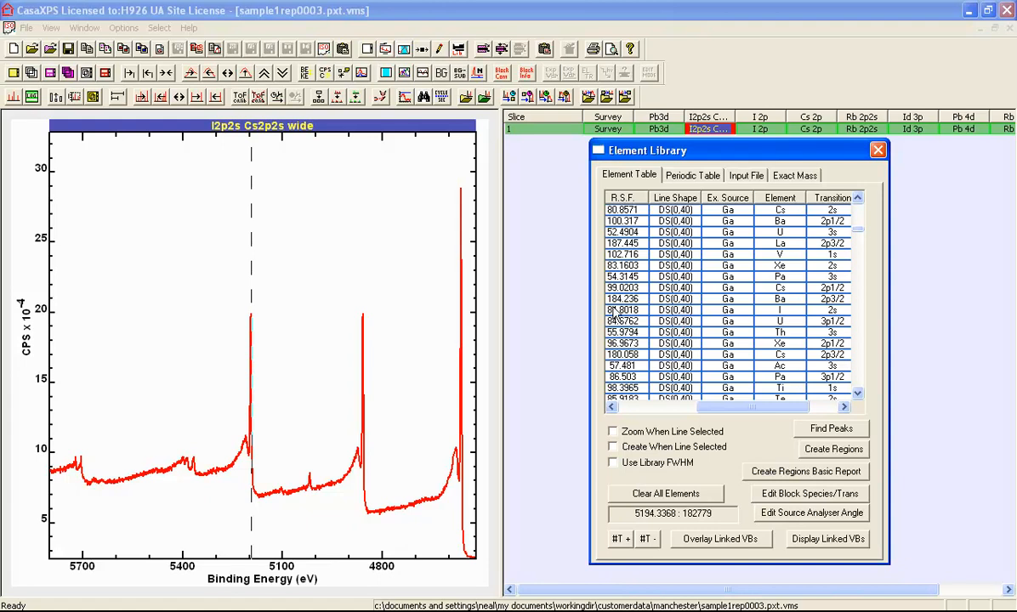
# Step: Review the library files in the Manchester folder and the CasaXPS Directory that holds CasaXPS.LBD, without choosing another library
pyautogui.click(738, 176)
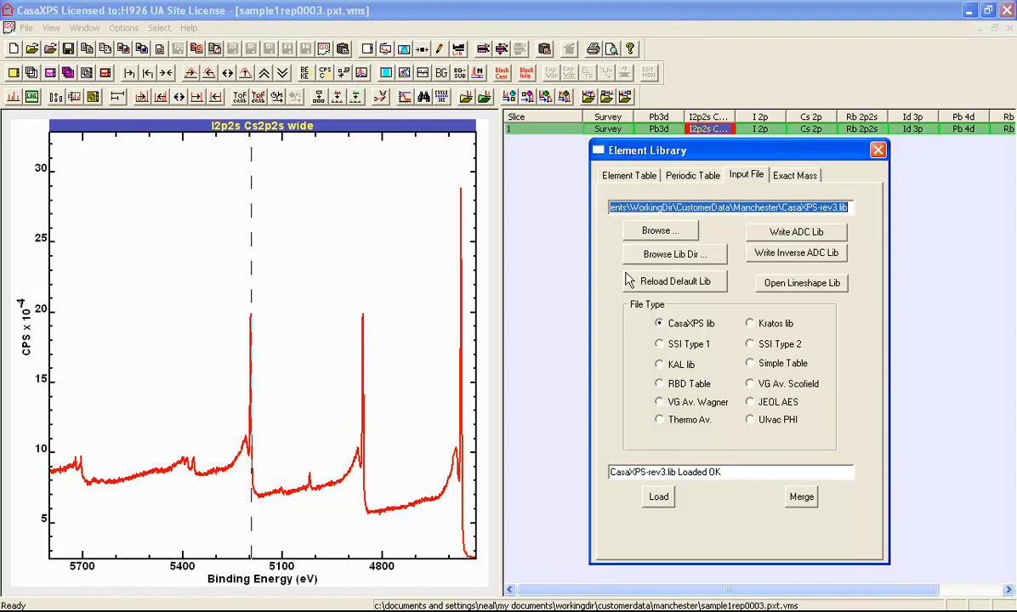
pyautogui.click(647, 231)
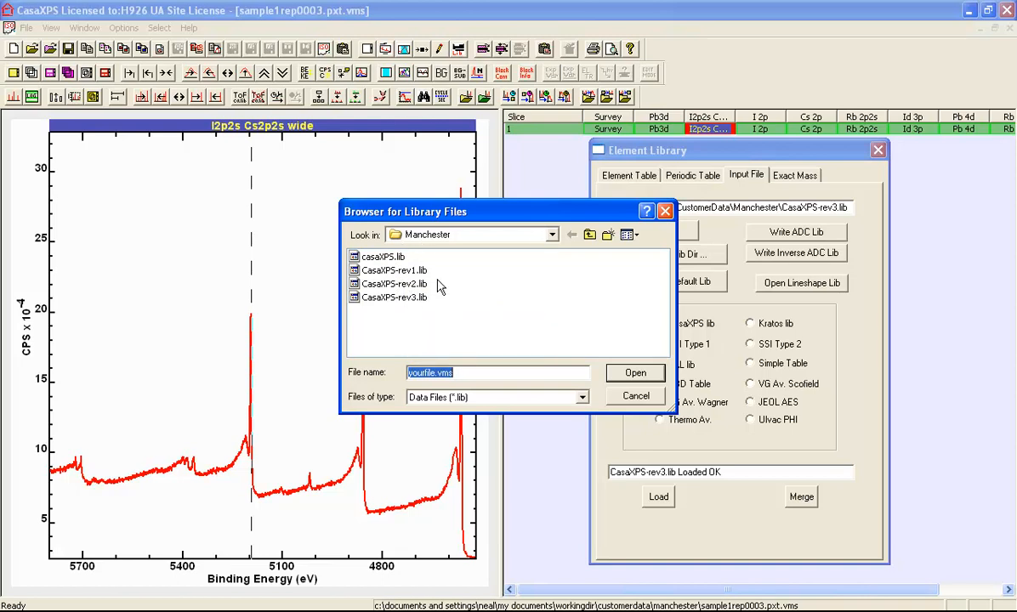
pyautogui.click(665, 211)
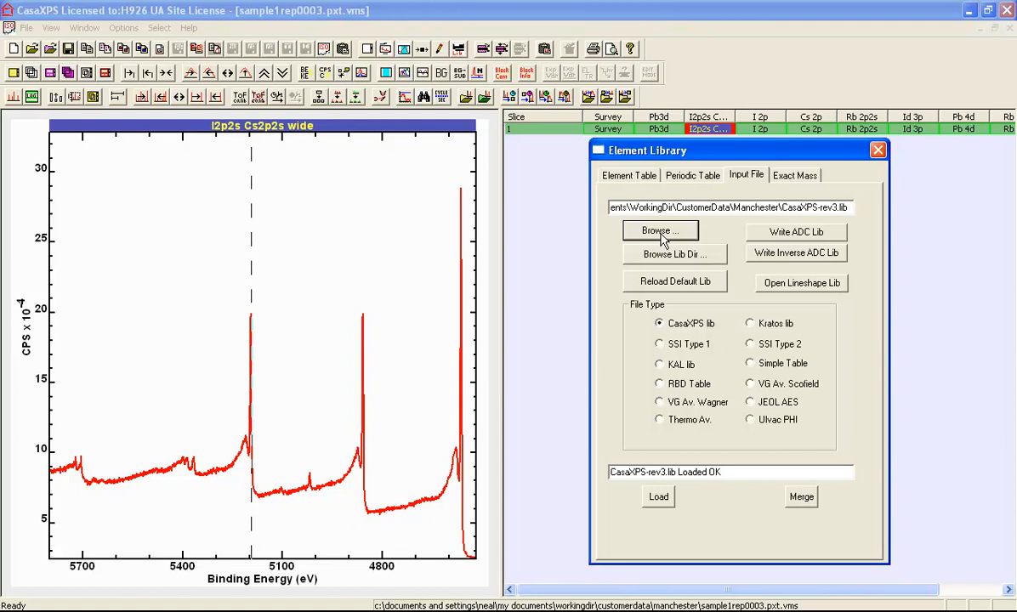
pyautogui.click(638, 253)
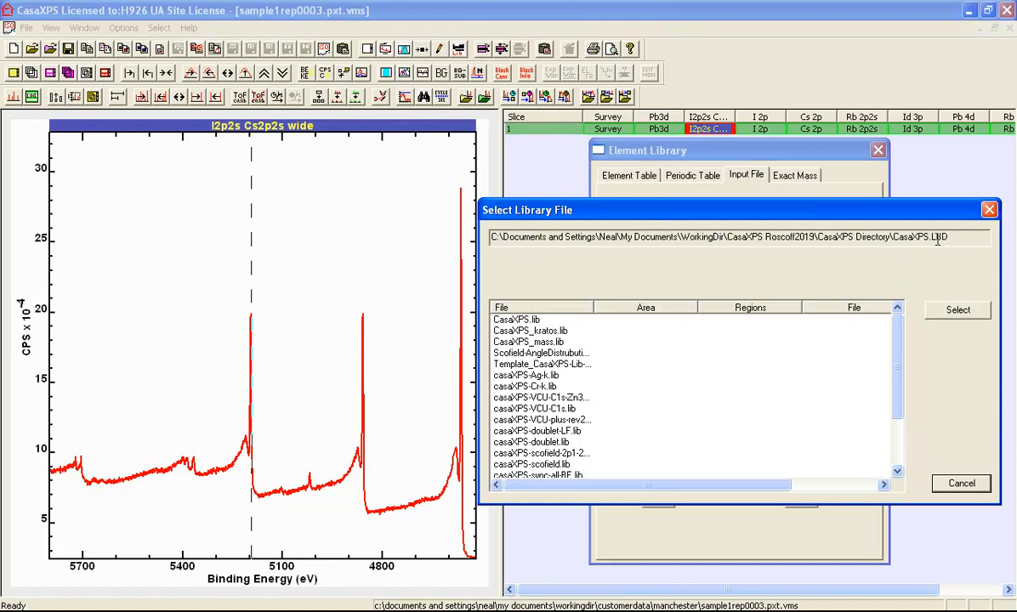
pyautogui.moveTo(819, 238); pyautogui.dragTo(890, 258)
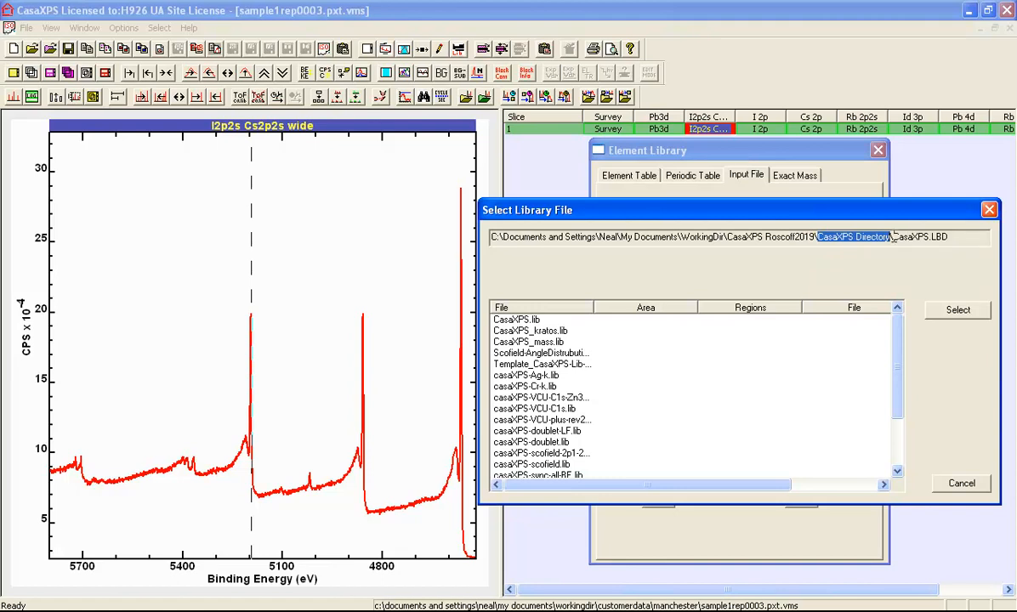
pyautogui.moveTo(893, 238); pyautogui.dragTo(945, 237)
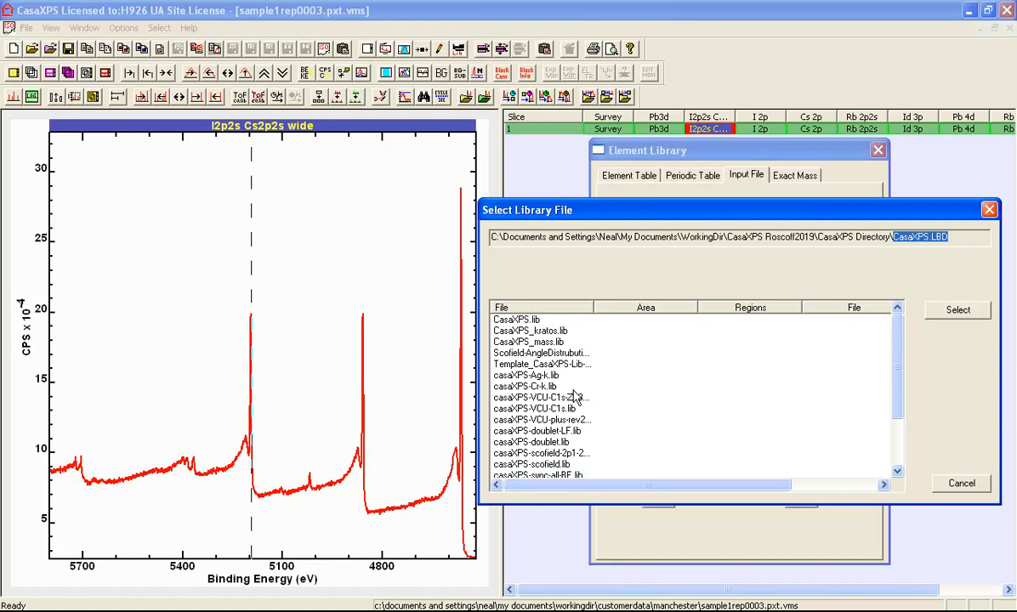
pyautogui.click(990, 210)
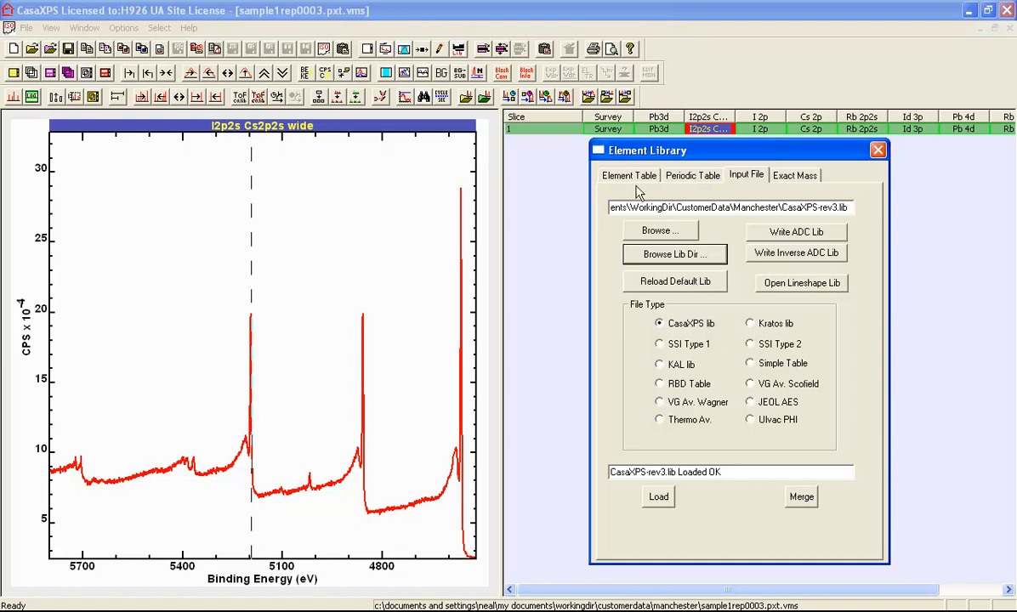
# Step: Display the I 2p spectrum and arrange the Quantification Parameters dialog and the Element Library's table beside the plot
pyautogui.click(756, 129)
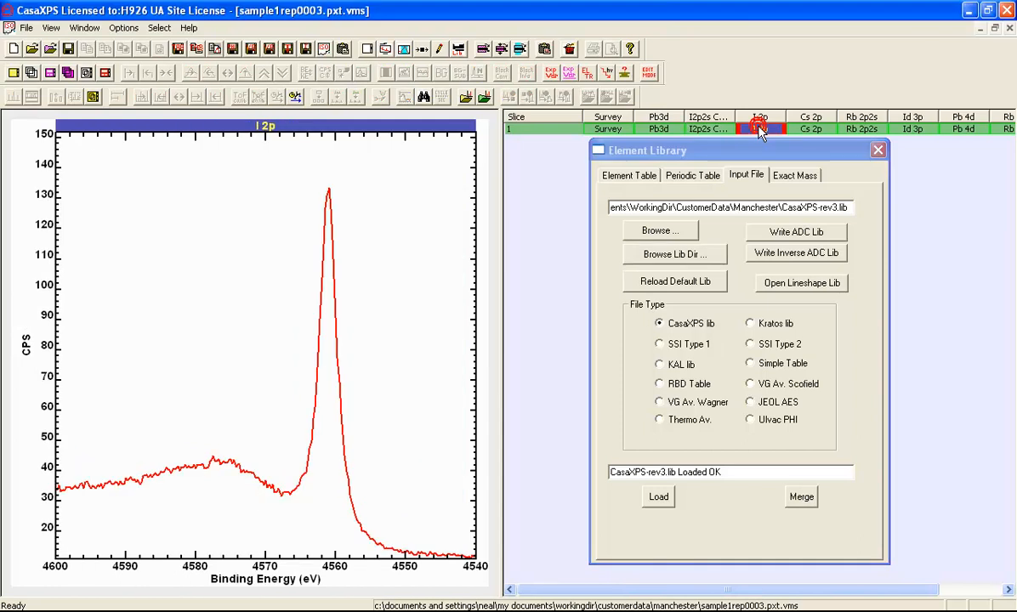
pyautogui.moveTo(695, 157); pyautogui.dragTo(727, 179)
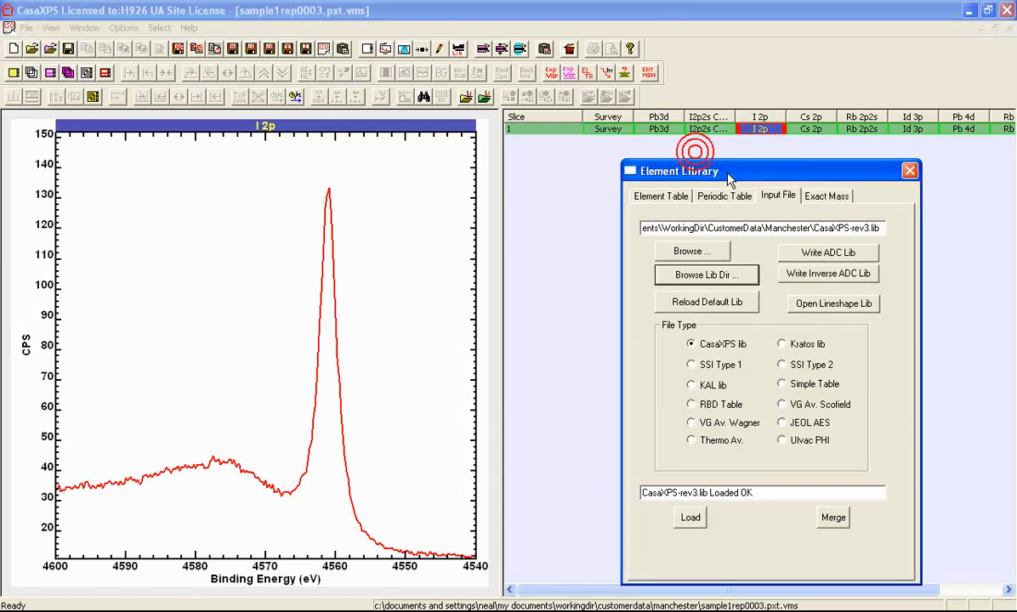
pyautogui.click(660, 195)
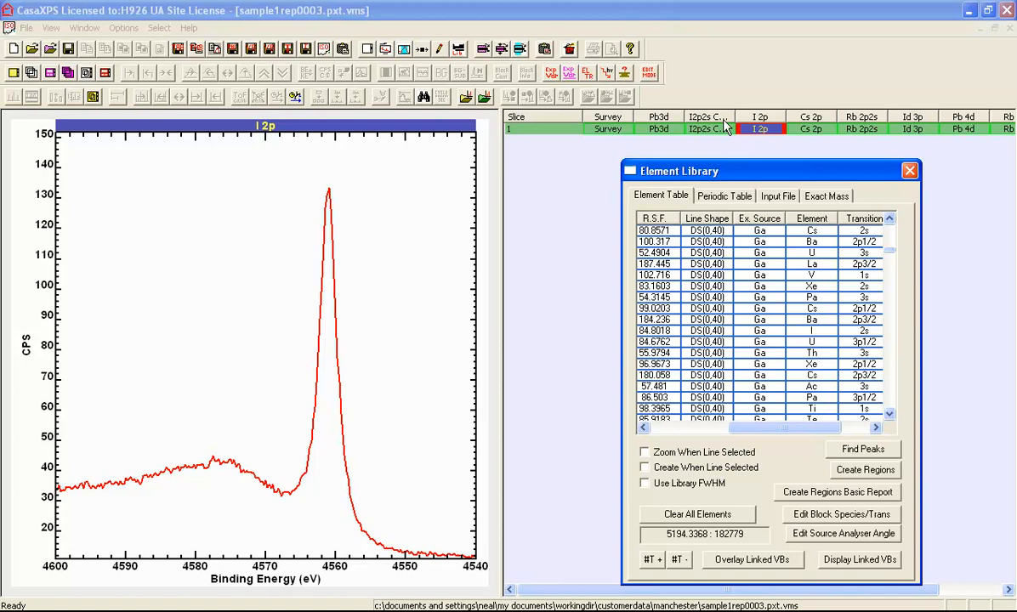
pyautogui.click(313, 199)
pyautogui.click(405, 53)
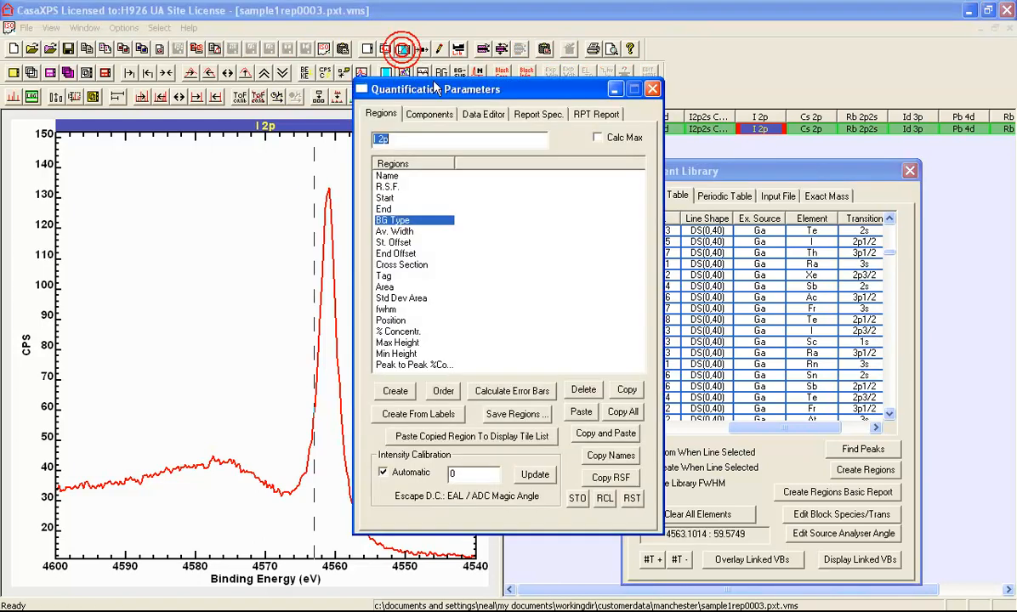
pyautogui.moveTo(381, 85); pyautogui.dragTo(673, 209)
pyautogui.click(659, 175)
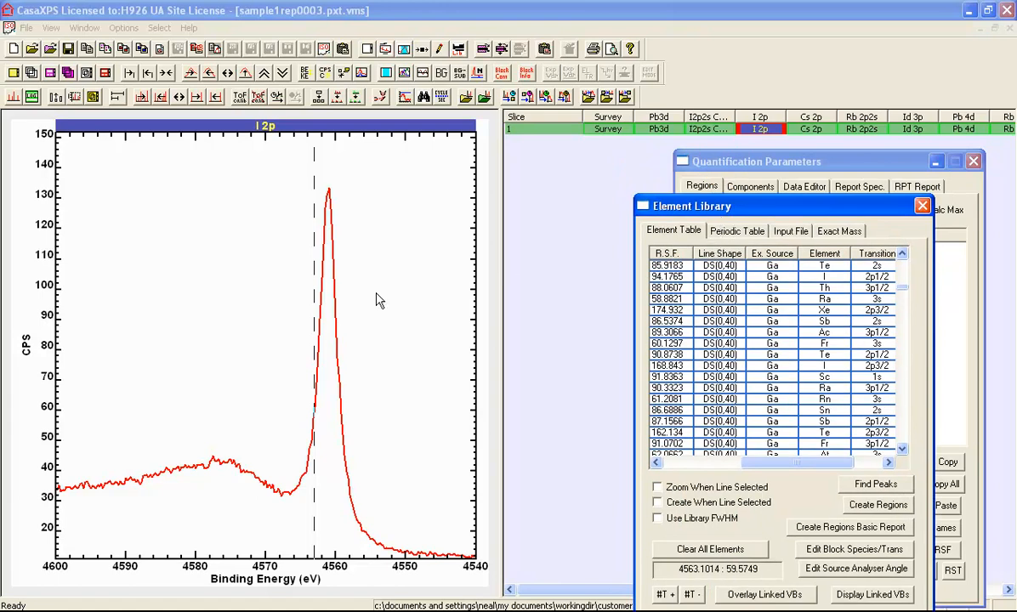
# Step: Locate the I 2p3/2 line for the peak, enable Create When Line Selected, and create a quantification region from that line
pyautogui.click(330, 297)
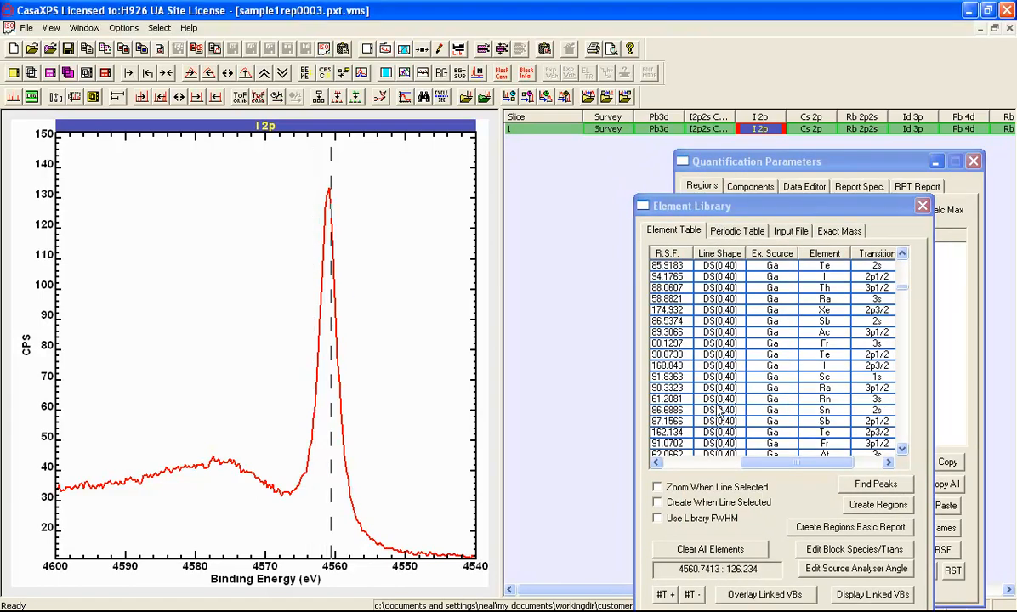
pyautogui.moveTo(763, 462); pyautogui.dragTo(678, 463)
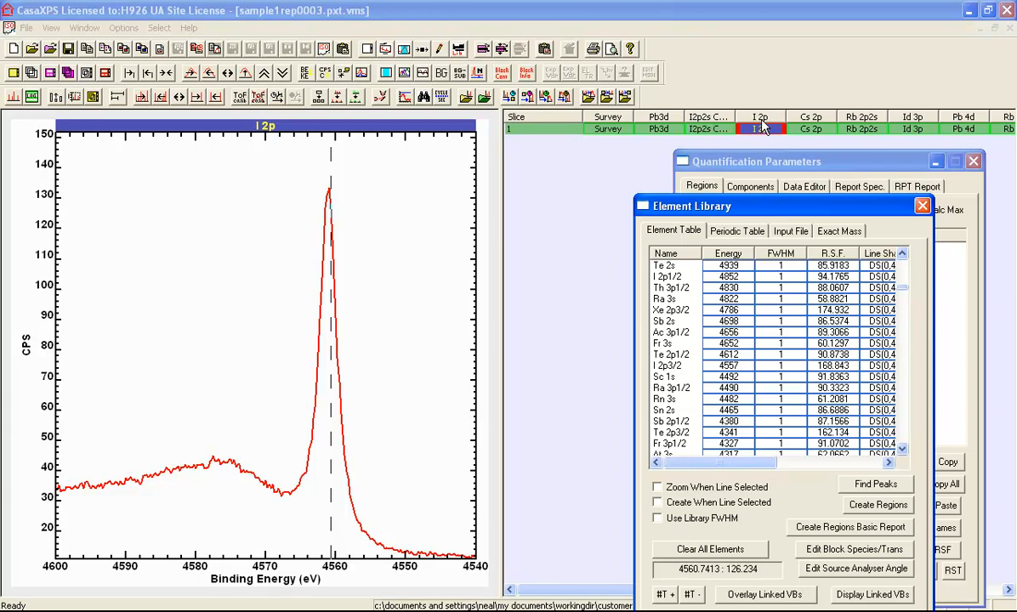
pyautogui.click(663, 364)
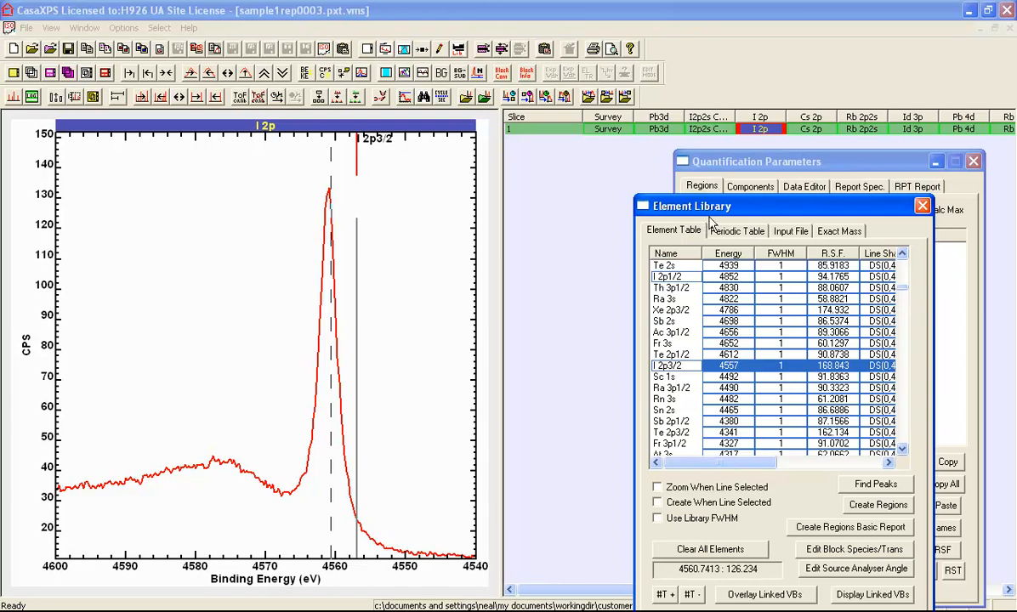
pyautogui.click(656, 502)
pyautogui.click(690, 161)
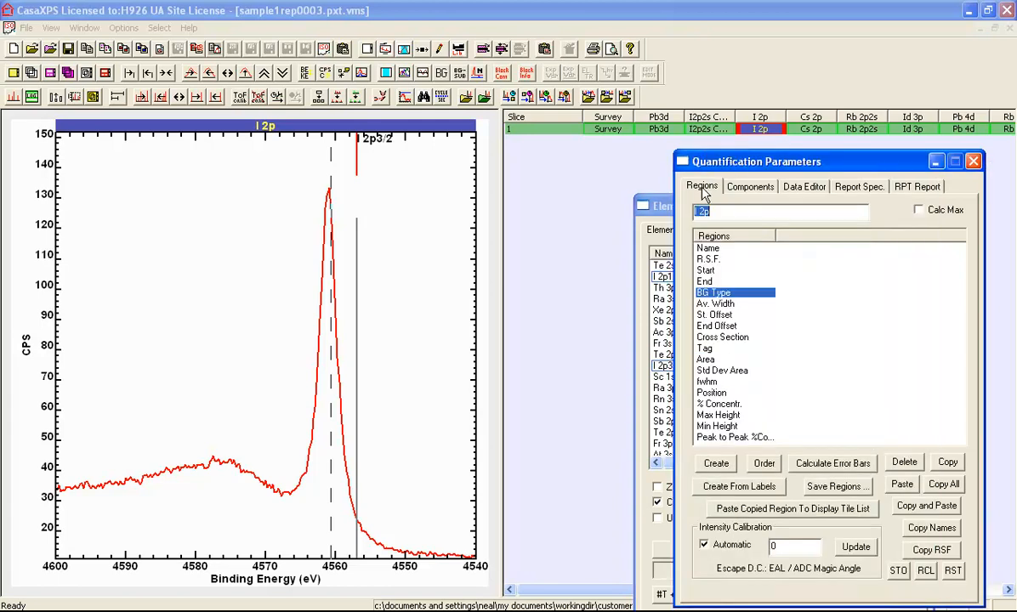
pyautogui.click(643, 205)
pyautogui.click(664, 367)
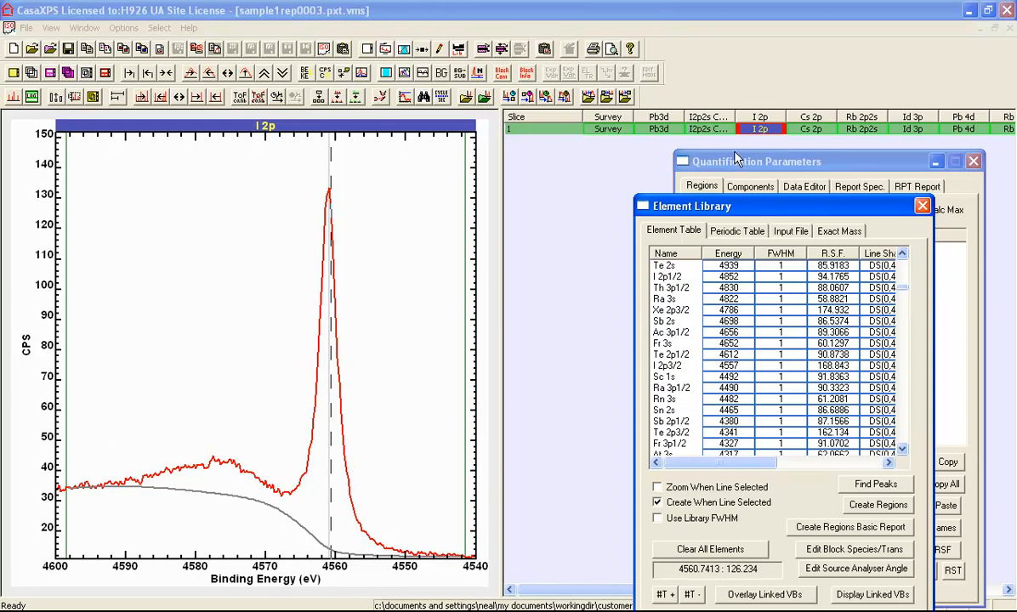
# Step: Check the name and R.S.F. assigned to the new I 2p3/2 region in the quantification parameters
pyautogui.click(687, 153)
pyautogui.click(800, 260)
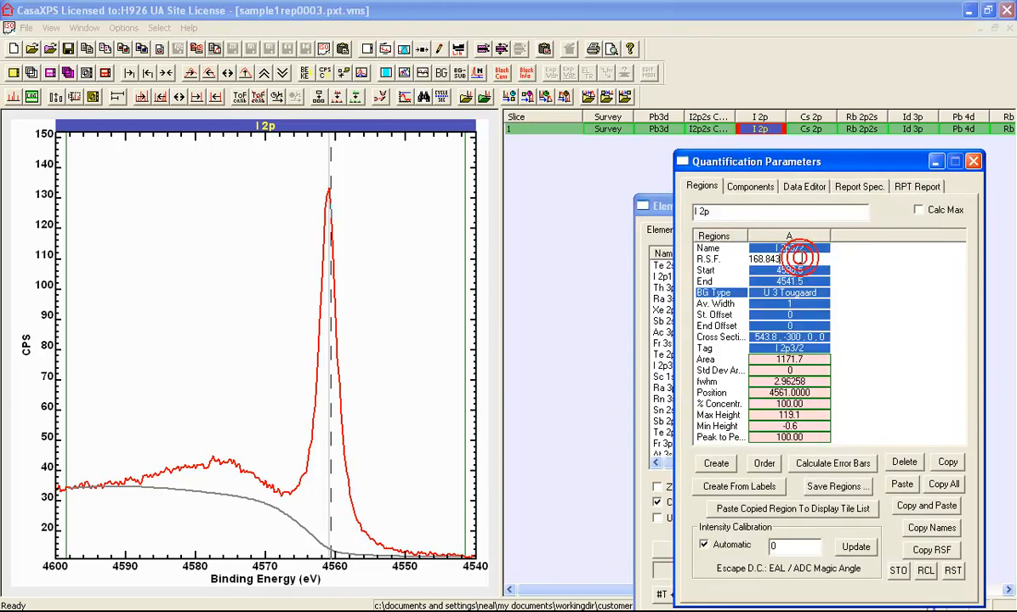
pyautogui.click(799, 260)
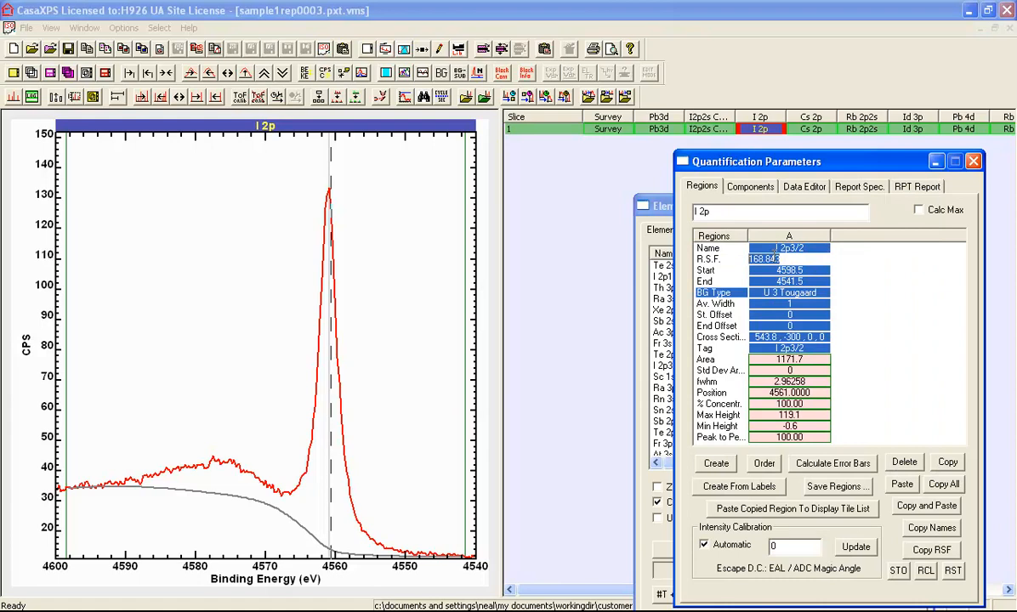
pyautogui.click(797, 247)
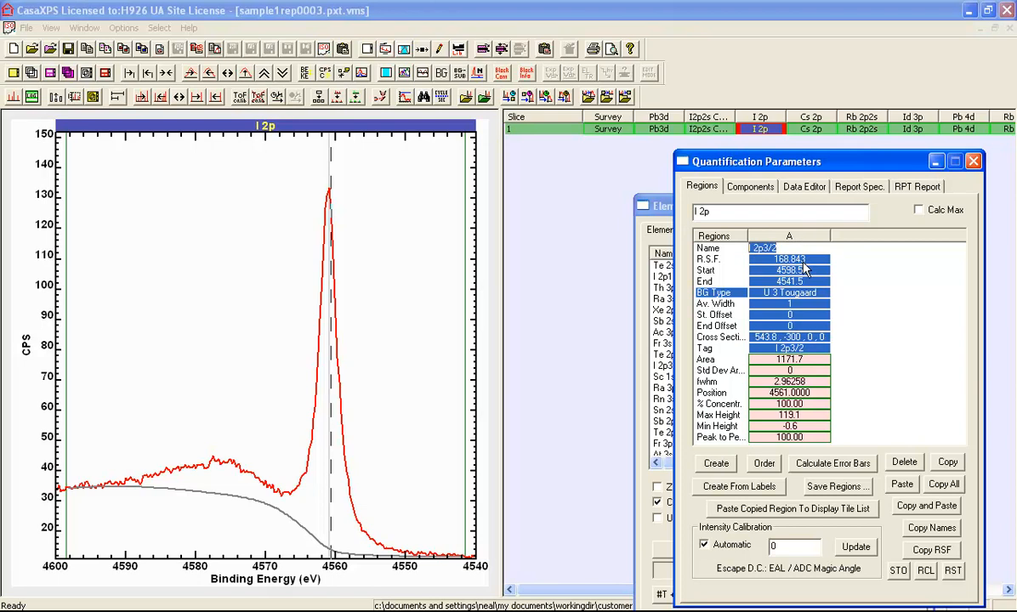
# Step: Create a component from the library's I 2p3/2 line and fit it to the I 2p peak with the Marquardt method
pyautogui.click(742, 189)
pyautogui.click(640, 205)
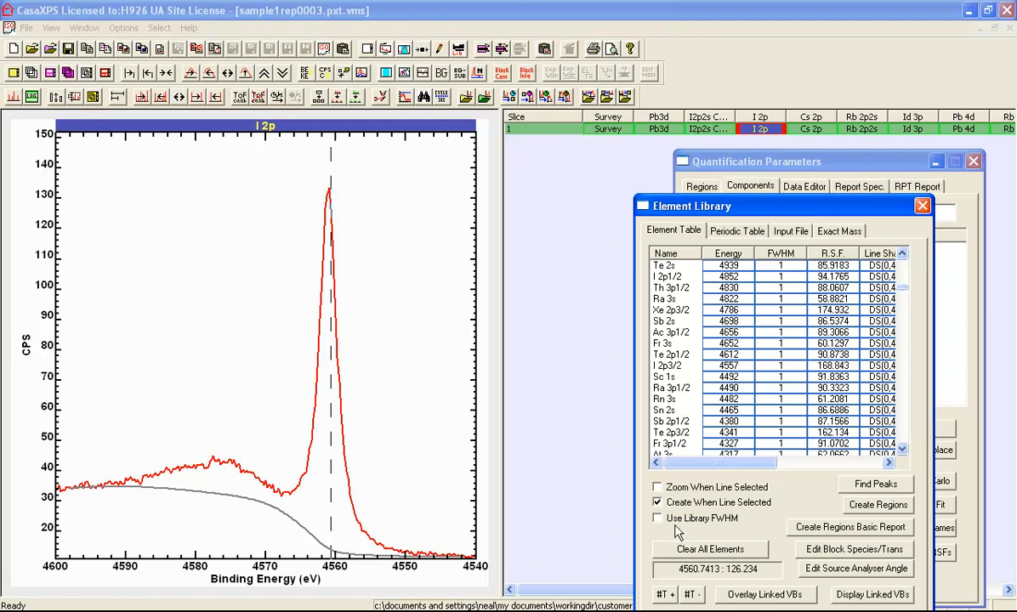
pyautogui.click(667, 366)
pyautogui.click(752, 156)
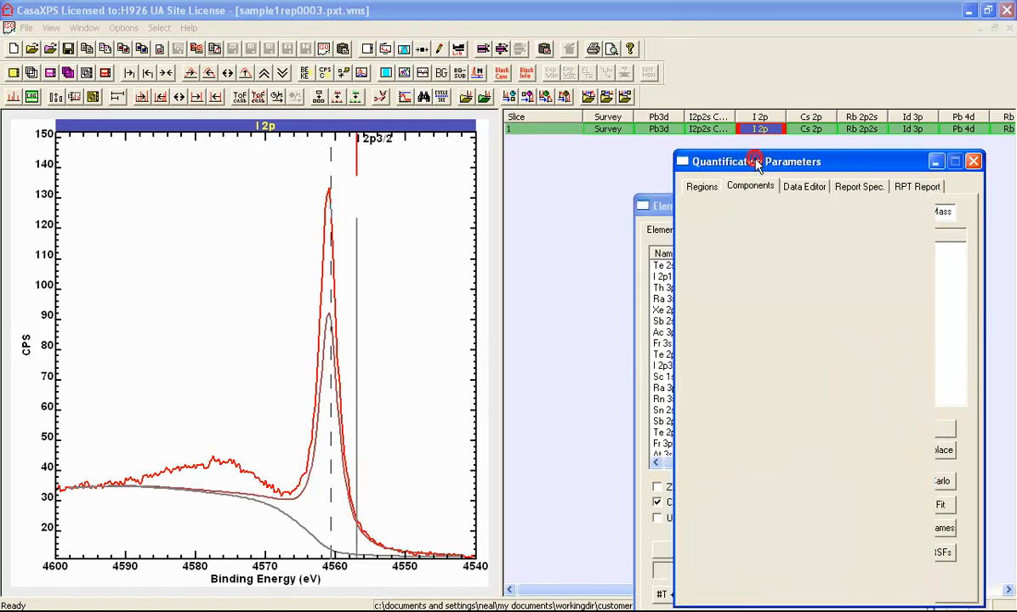
pyautogui.click(811, 464)
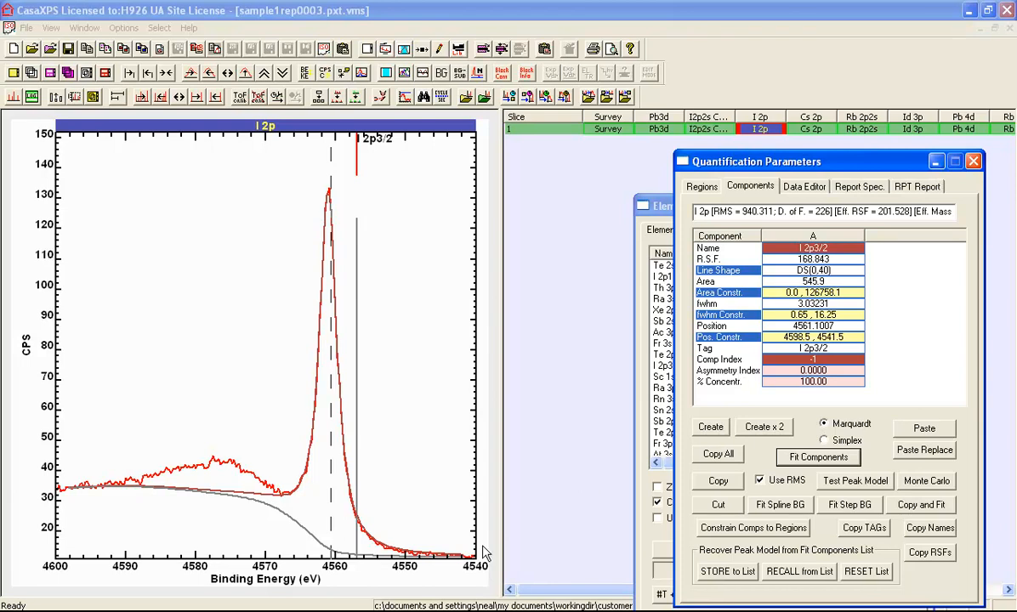
# Step: Adjust the low-binding-energy end of the I 2p background to match the data, and check the I 2p3/2 component's R.S.F
pyautogui.moveTo(90, 433); pyautogui.dragTo(509, 578)
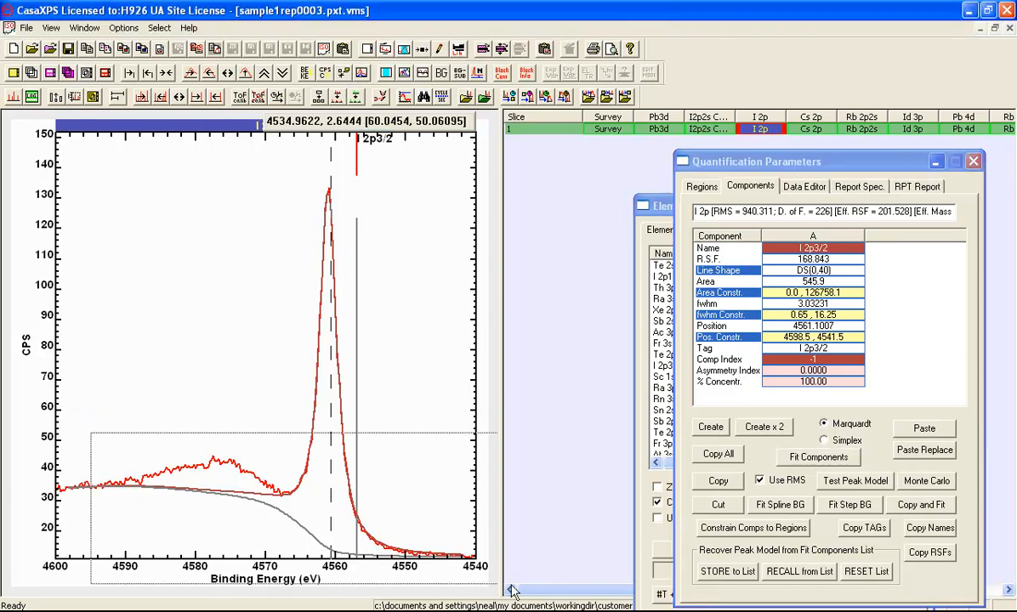
pyautogui.click(395, 478)
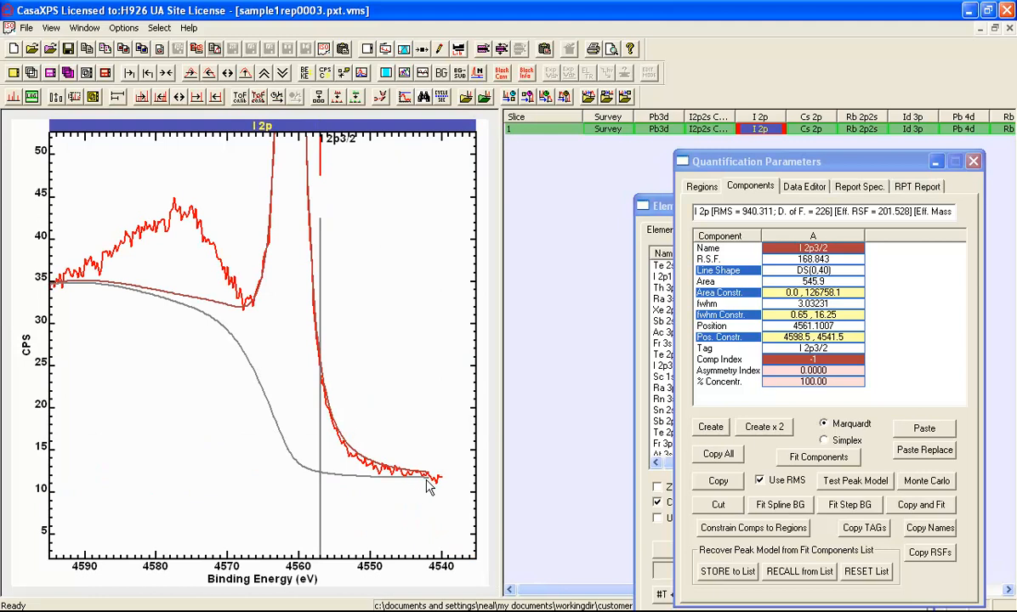
pyautogui.moveTo(430, 479); pyautogui.dragTo(431, 480)
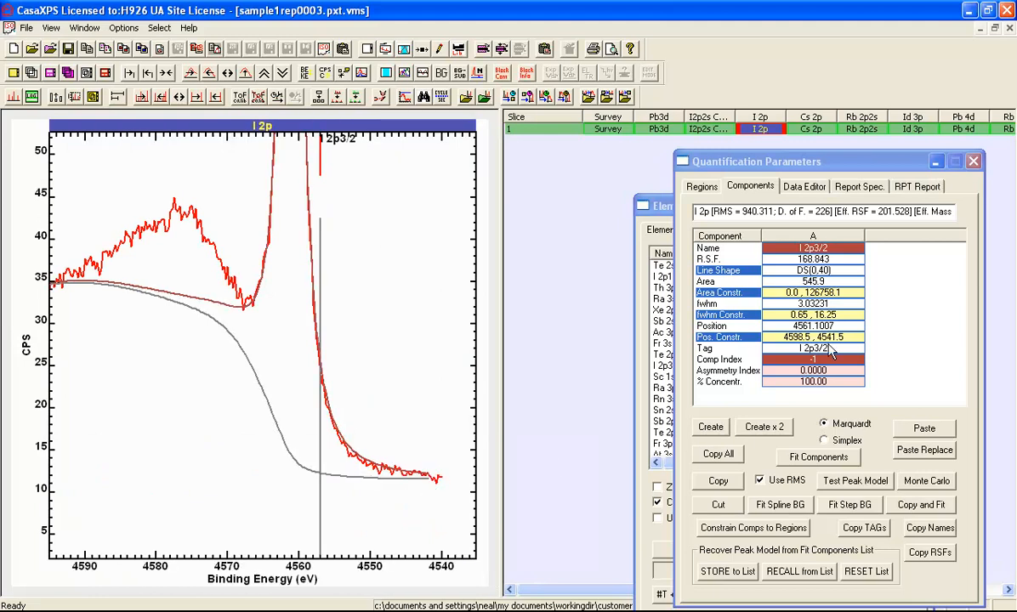
pyautogui.click(819, 254)
pyautogui.moveTo(776, 253); pyautogui.dragTo(749, 263)
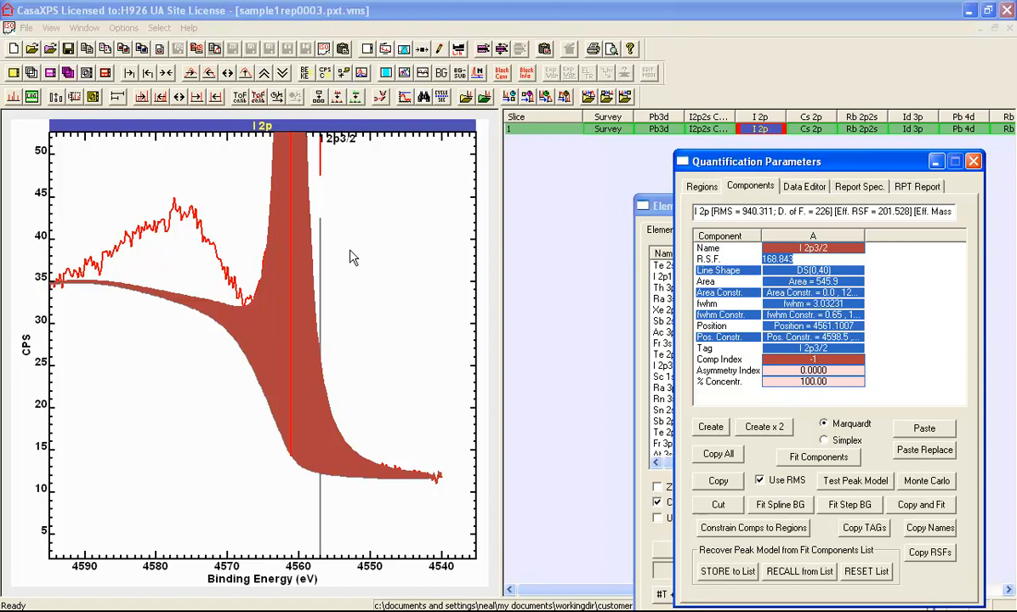
# Step: Change the background type of the I 2p 3/2 region to Shirley
pyautogui.click(225, 68)
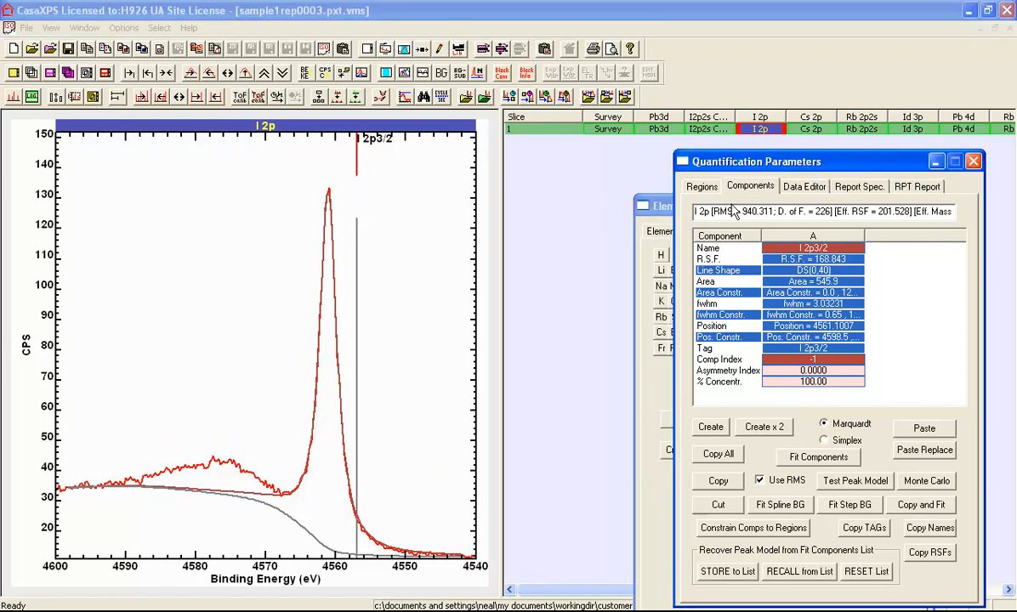
pyautogui.click(704, 188)
pyautogui.click(805, 290)
pyautogui.moveTo(809, 290); pyautogui.dragTo(655, 298)
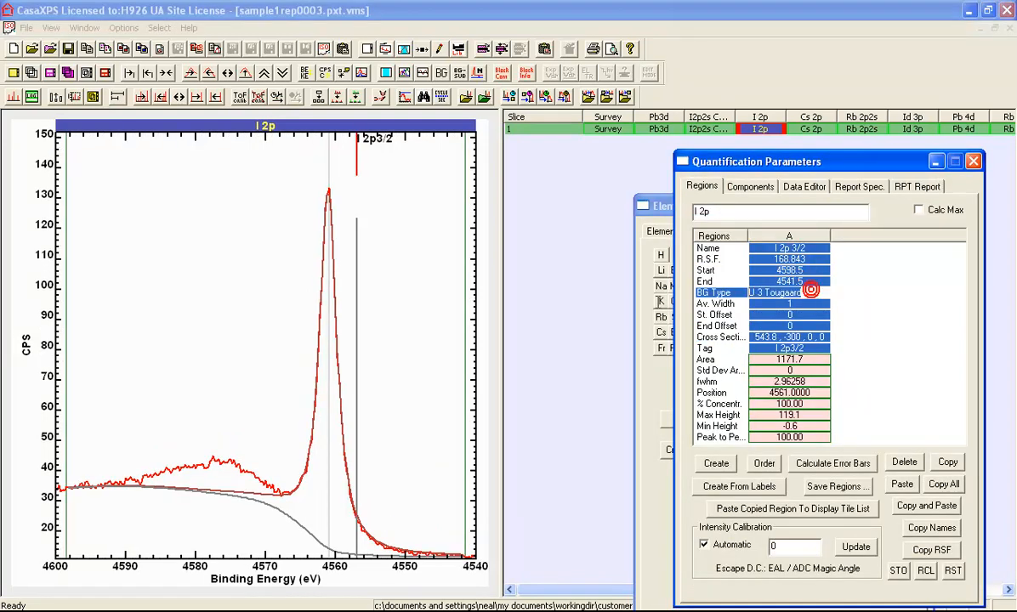
pyautogui.write('s')
pyautogui.press('Return')
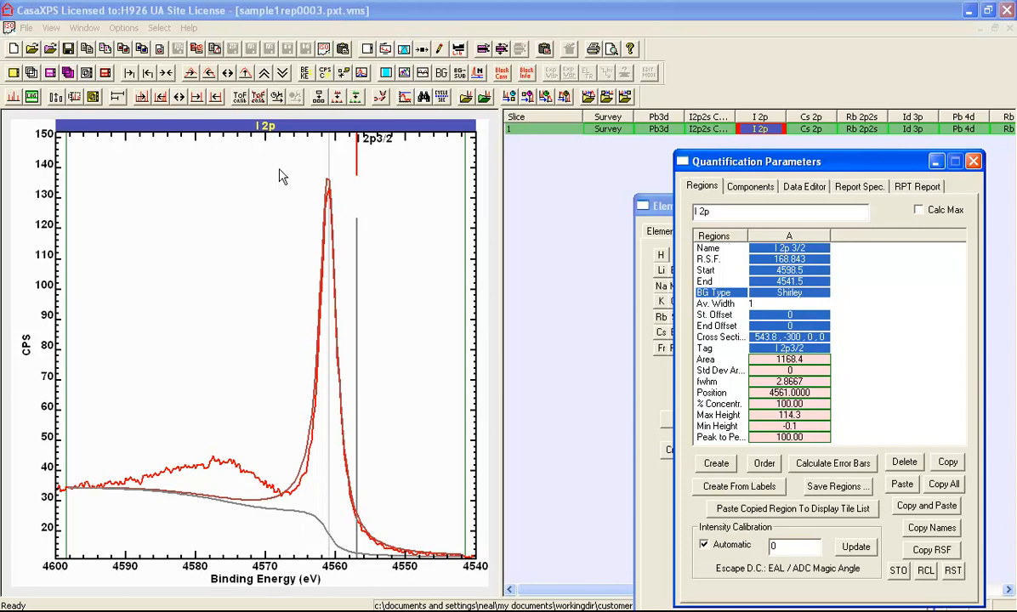
# Step: Move the high-binding-energy limit of the I 2p 3/2 region to about 4567.3 eV and refit the I 2p3/2 component
pyautogui.moveTo(68, 306); pyautogui.dragTo(286, 324)
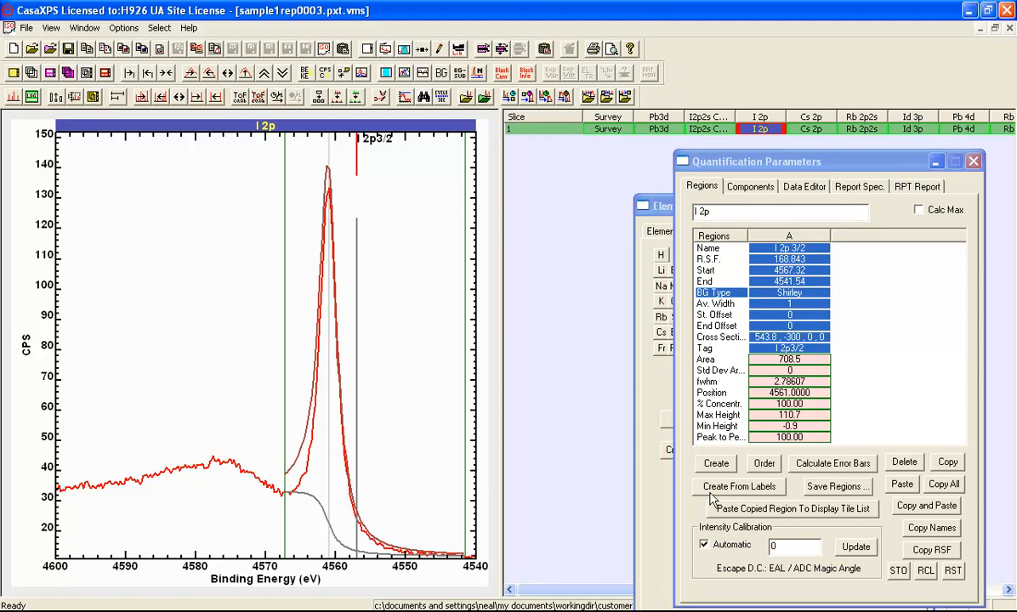
pyautogui.click(742, 186)
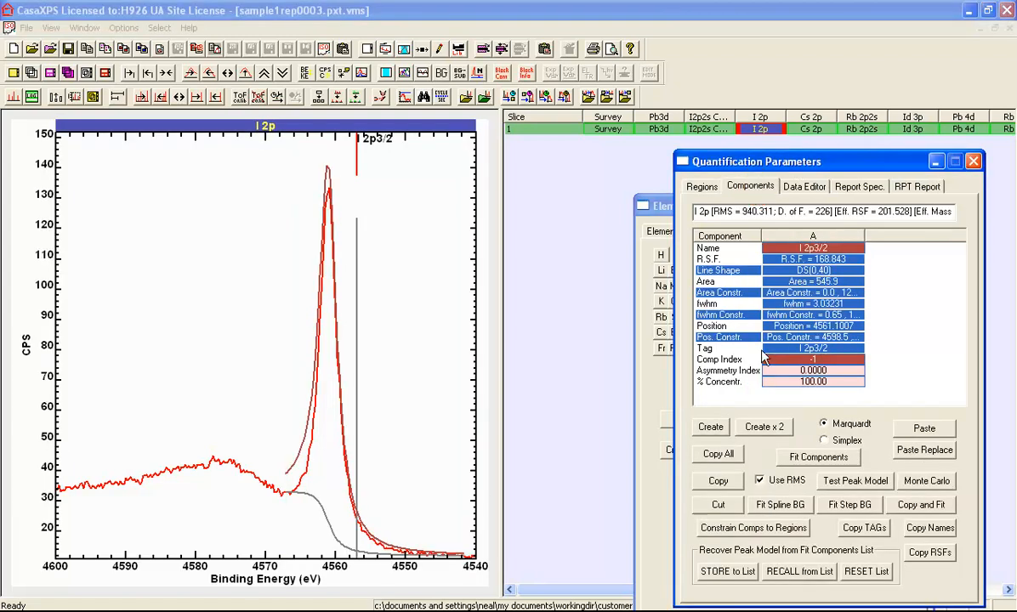
pyautogui.click(815, 457)
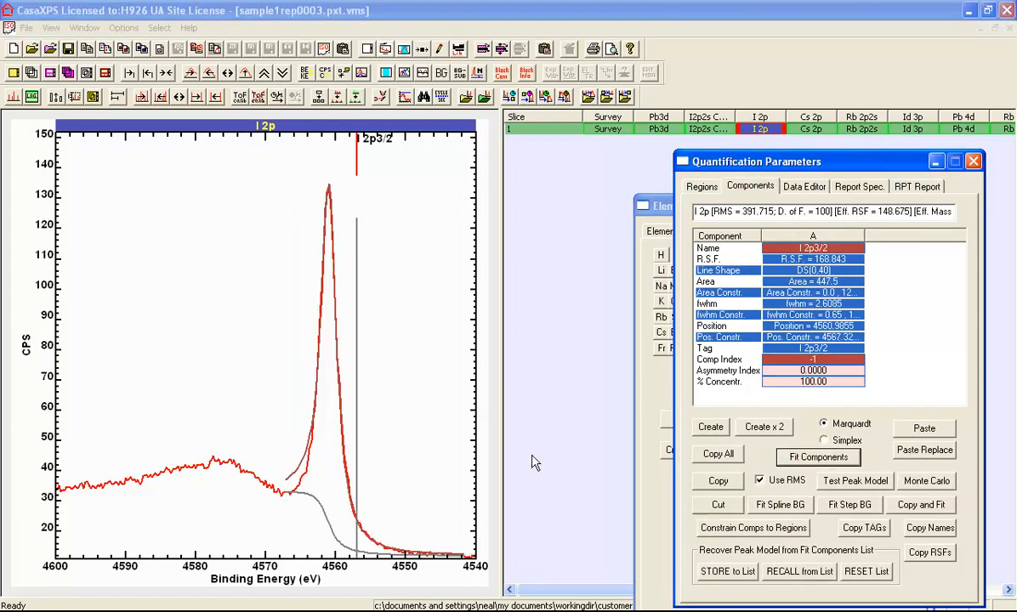